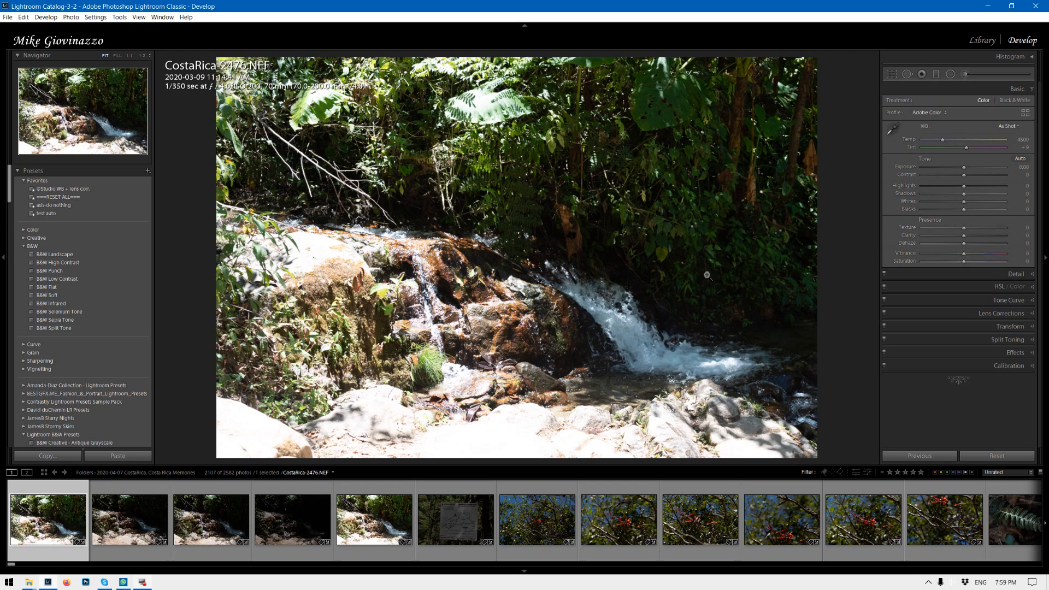
- Compare the bright exposure CostaRica-2476.NEF with the darker exposure CostaRica-2477.NEF
left_click(135, 485)
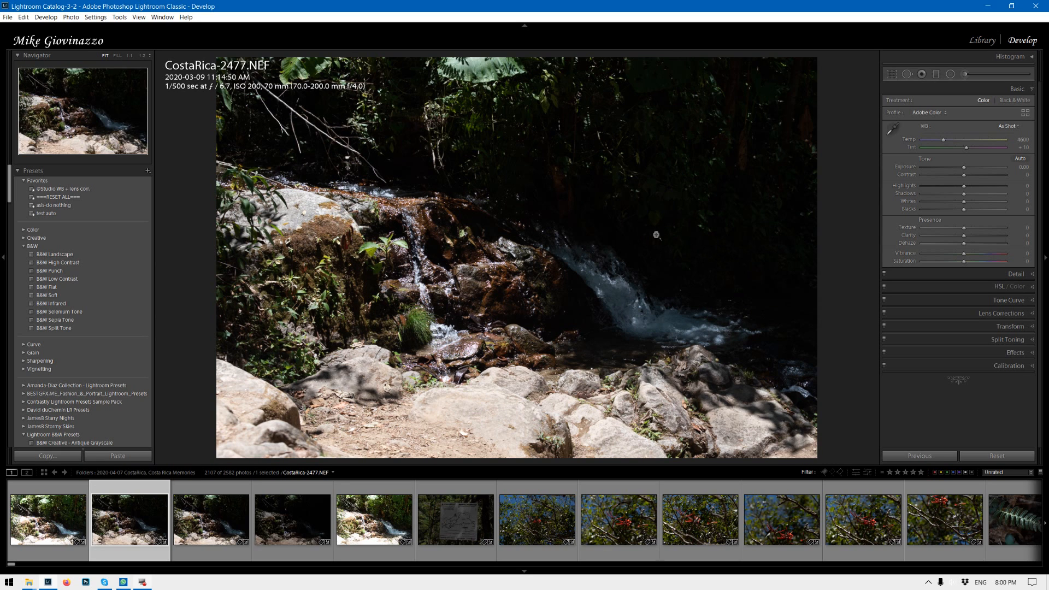
left_click(67, 490)
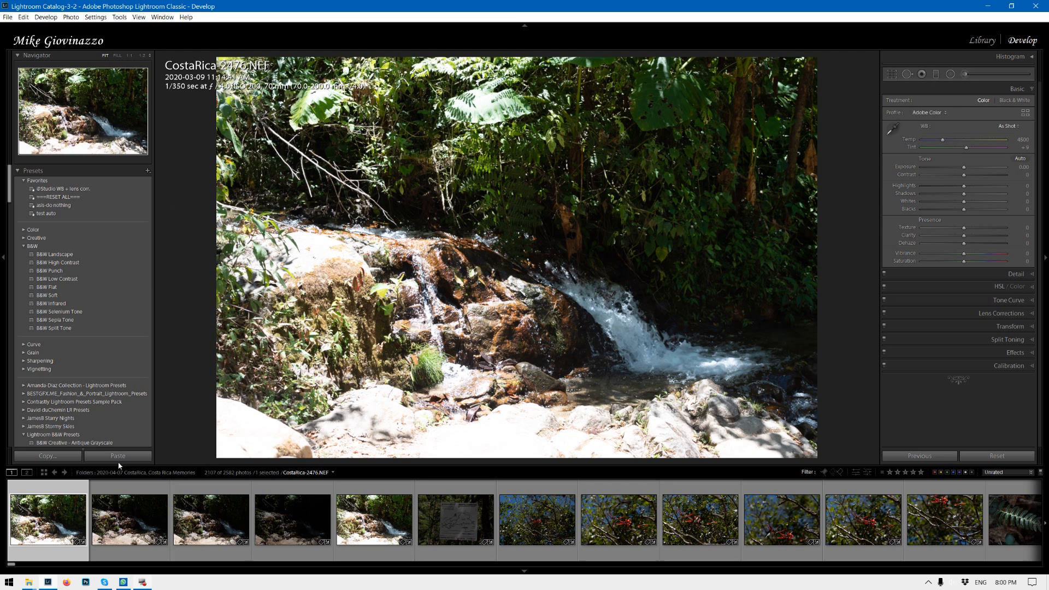
left_click(131, 488)
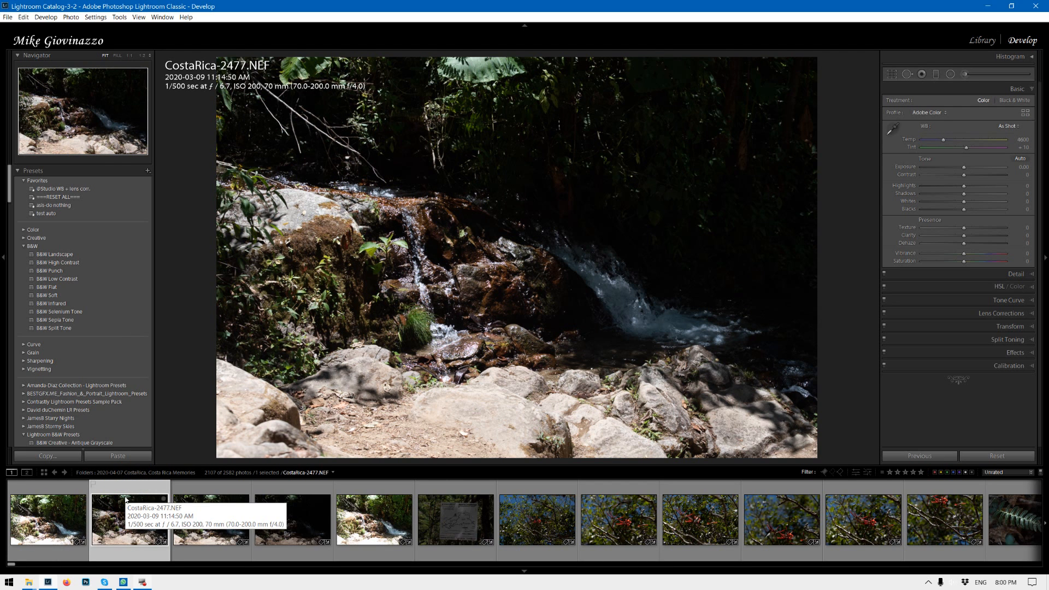
- Merge CostaRica-2476.NEF and CostaRica-2477.NEF into an HDR photo with Auto Align and Auto Settings on and deghosting at None
left_click(59, 493)
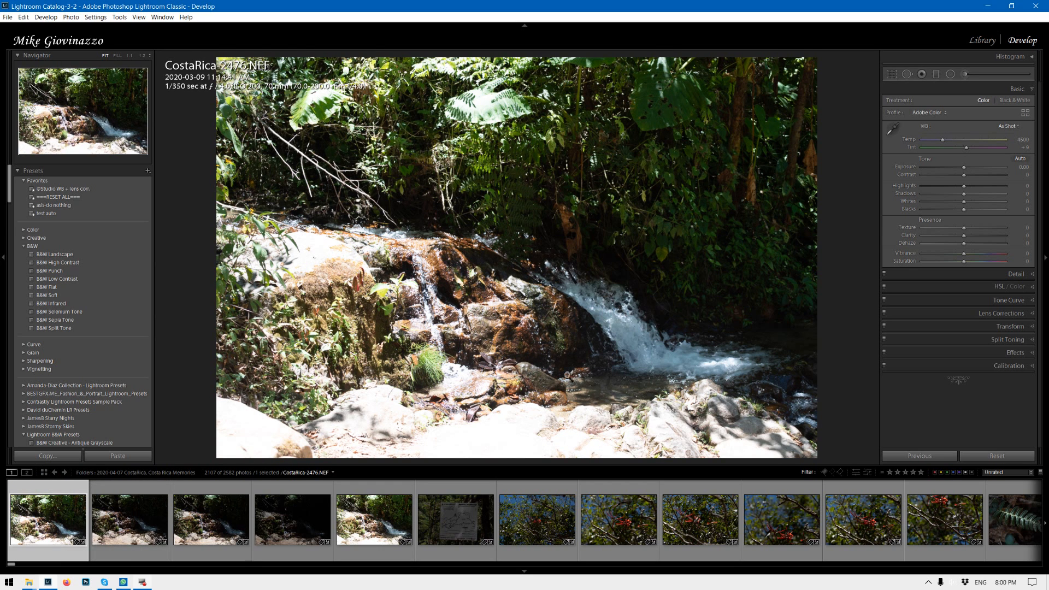
left_click(132, 492, "shift")
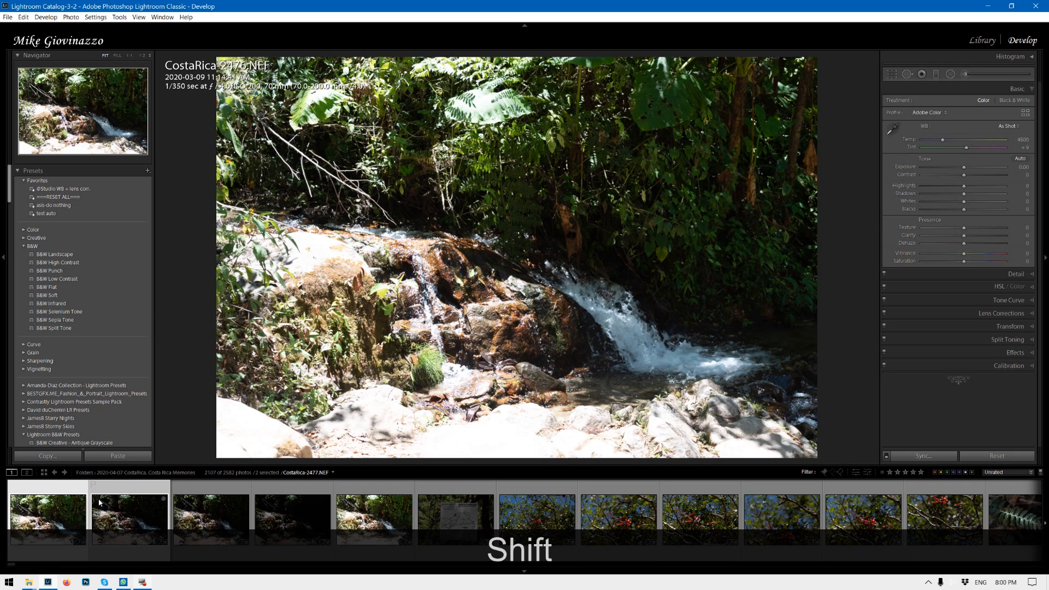
left_click(71, 18)
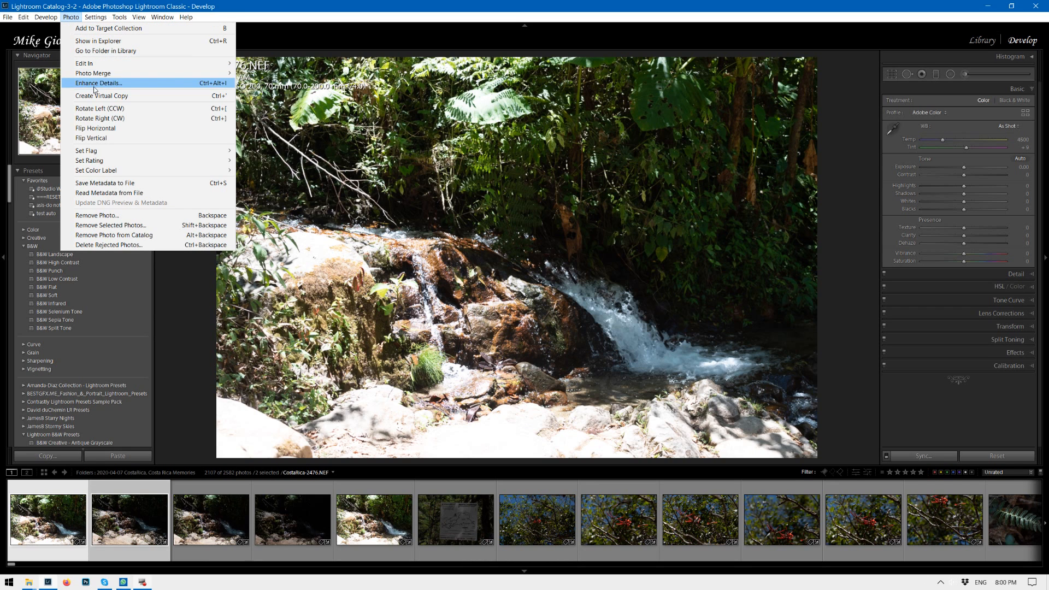
mouse_move(95, 66)
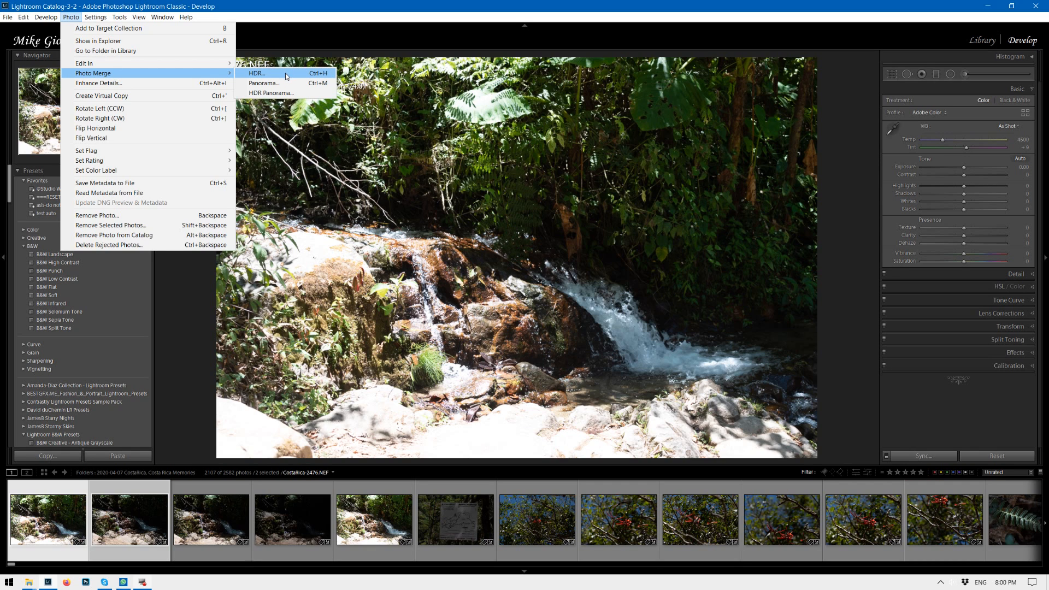
left_click(286, 76)
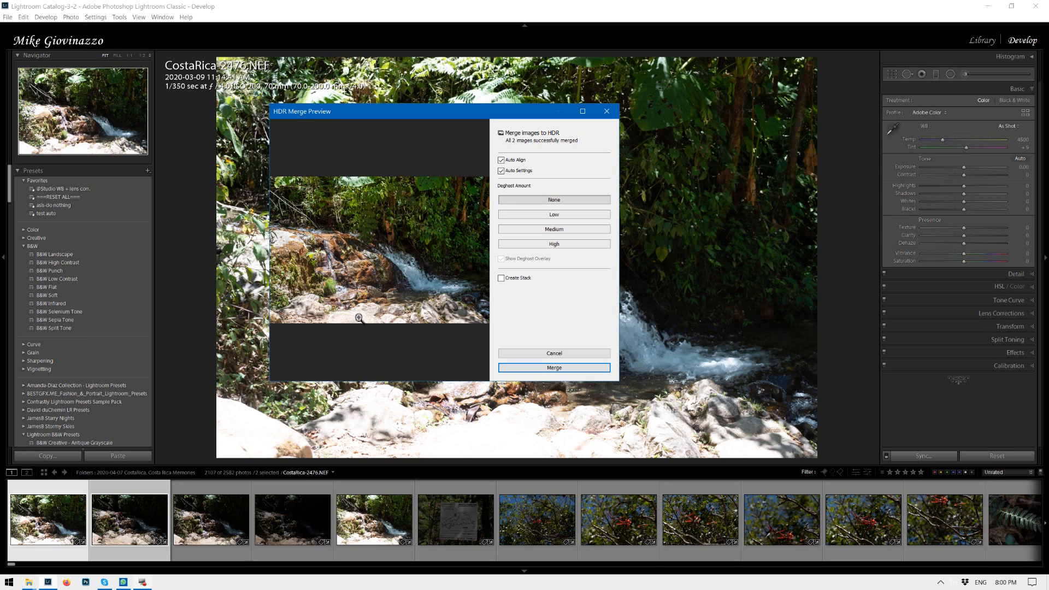
left_click(561, 369)
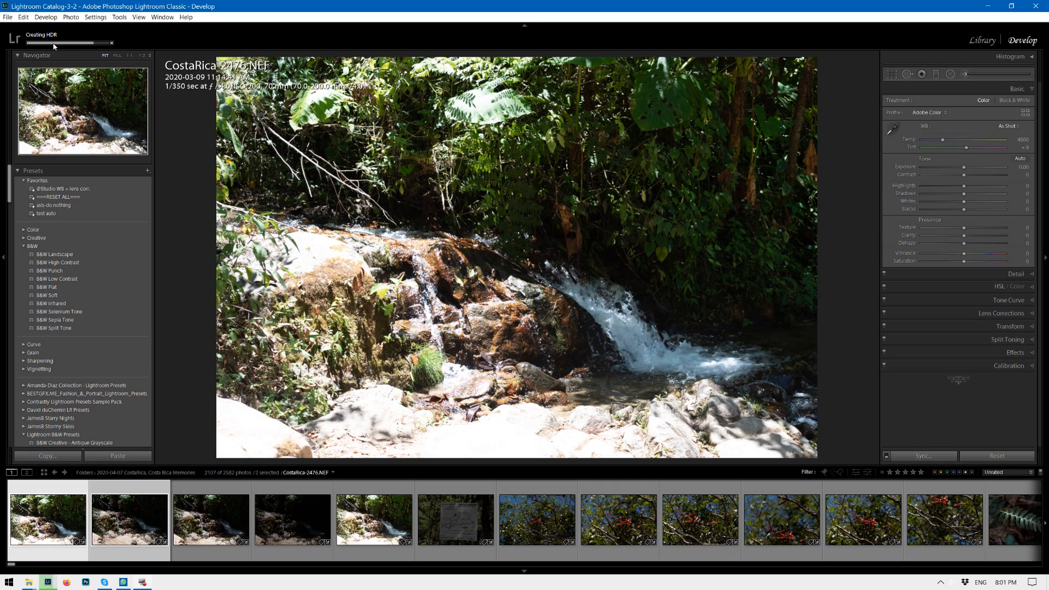
left_click(91, 38)
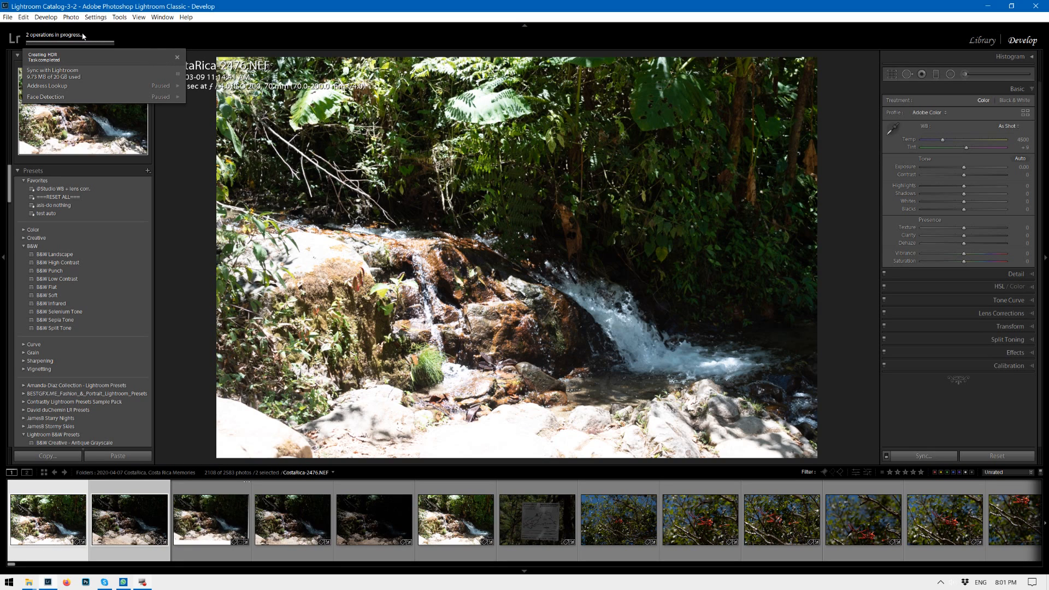
left_click(96, 33)
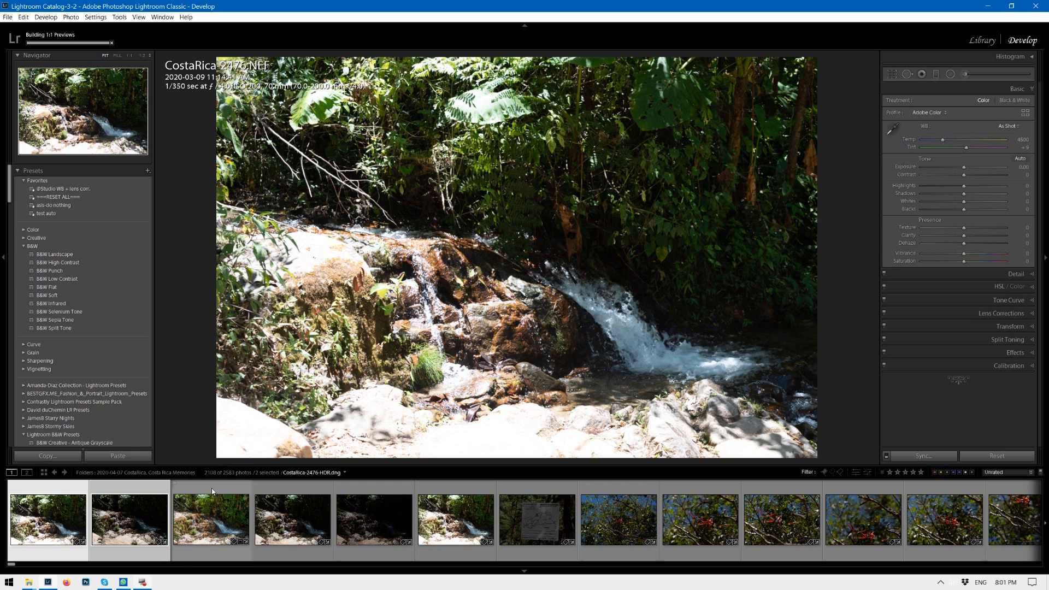
- Open CostaRica-2476-HDR.dng and set its Highlights to -100, Exposure to -0.24 and Shadows to +97
left_click(63, 494)
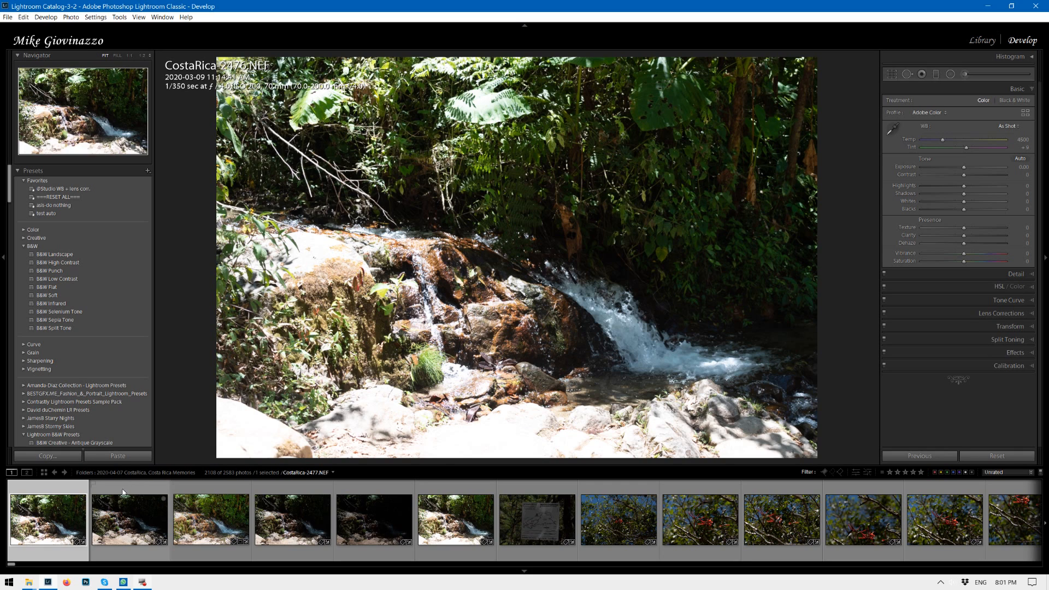
left_click(211, 497)
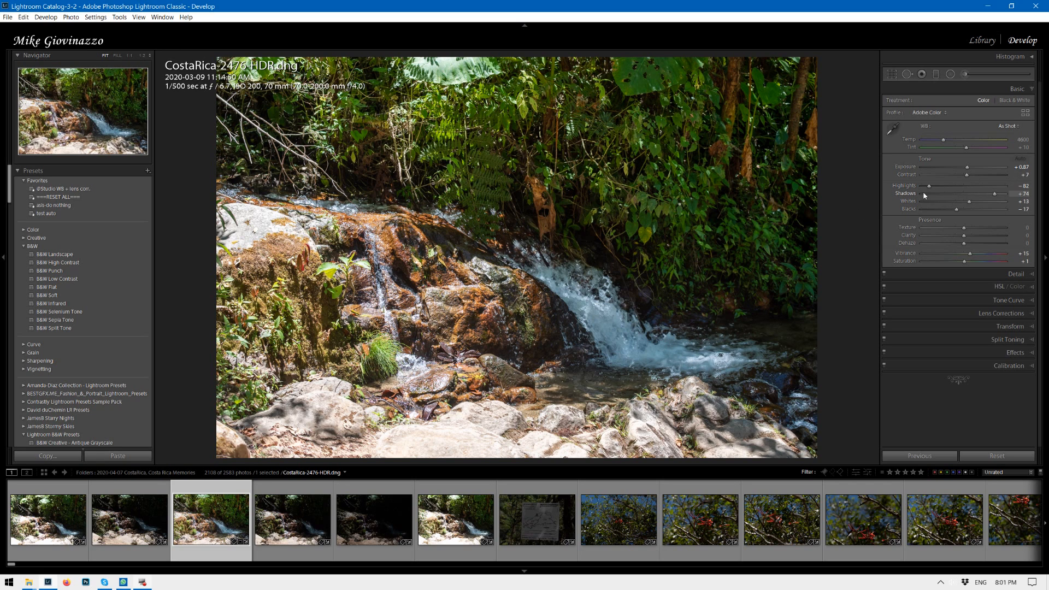
left_click_drag(930, 188, 916, 187)
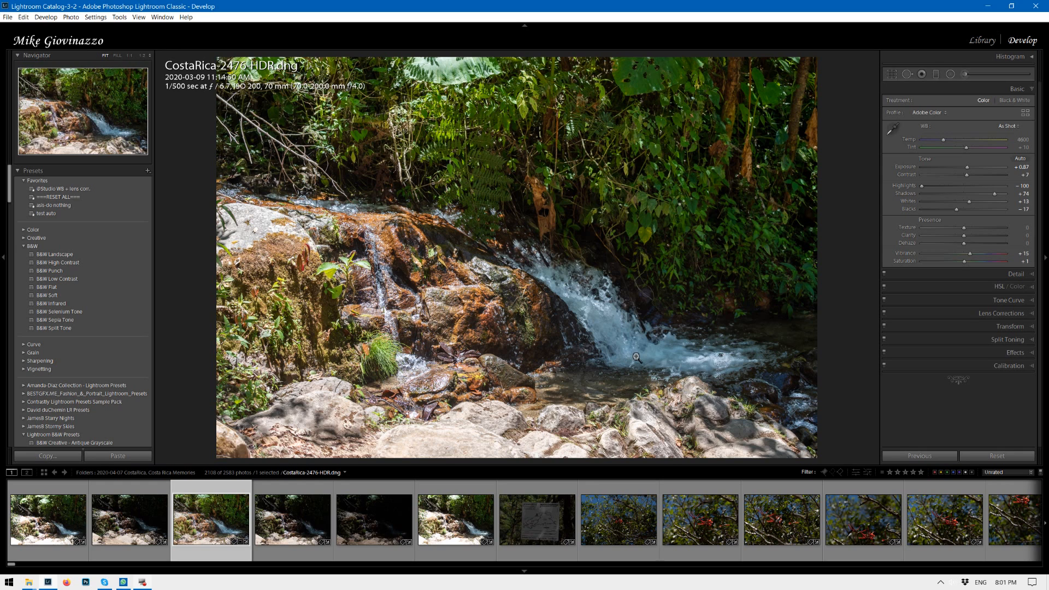
left_click_drag(967, 167, 964, 171)
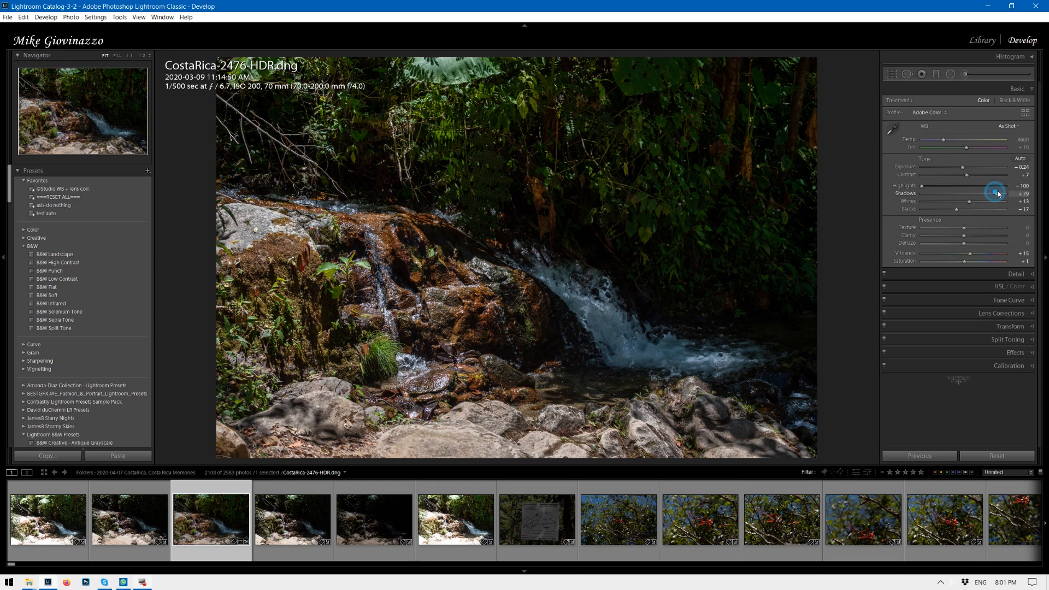
left_click_drag(994, 193, 1004, 191)
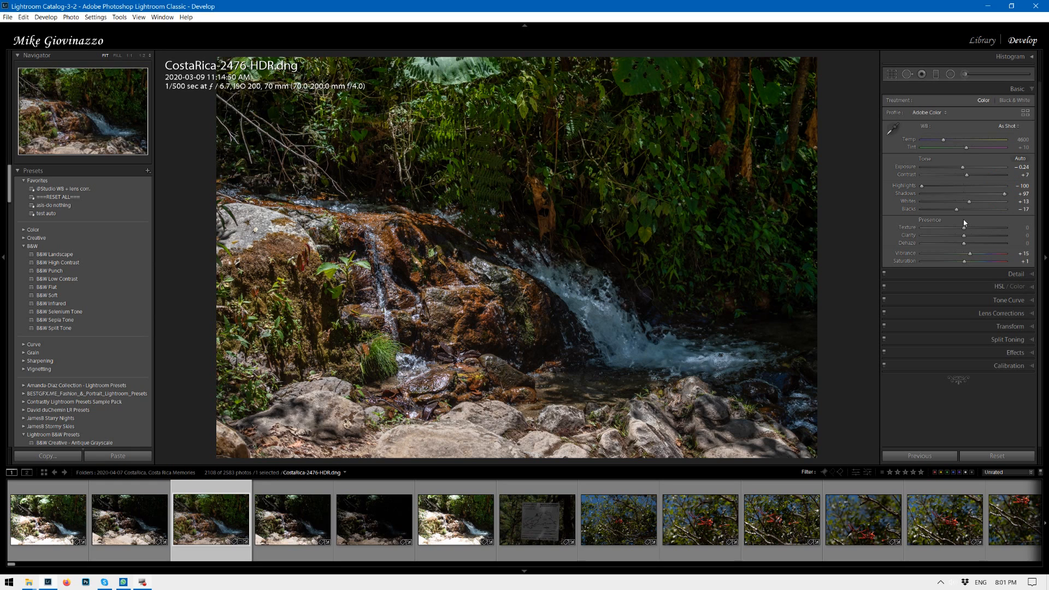
- Set up the Adjustment Brush with size 14, feather 74 and flow 46
left_click(966, 73)
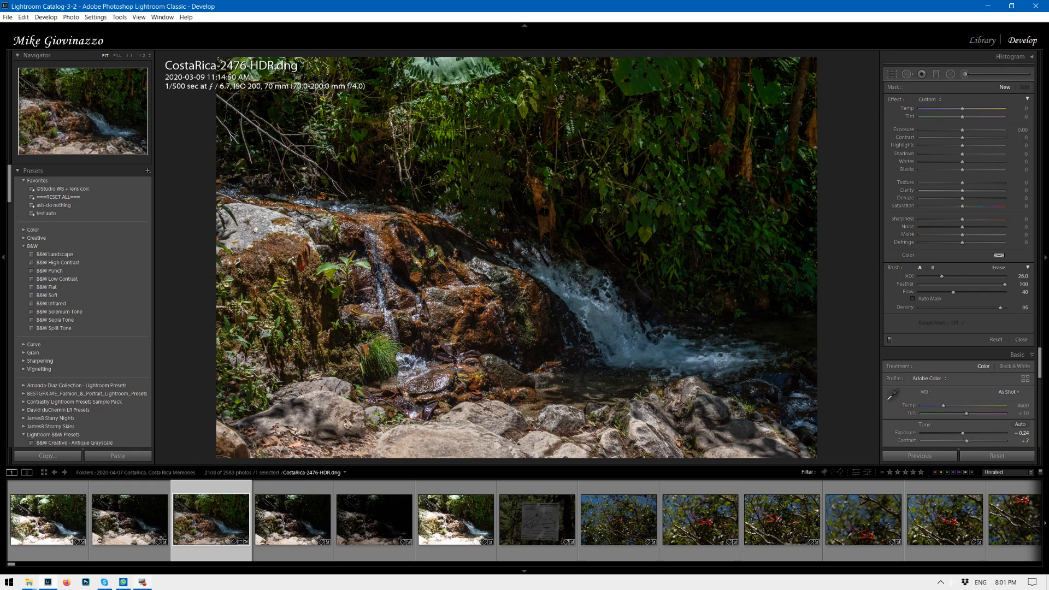
key("bracketleft")
key("bracketleft")
key("bracketleft")
key("bracketleft")
key("bracketleft")
key("bracketleft")
key("bracketleft")
key("bracketleft")
key("bracketleft")
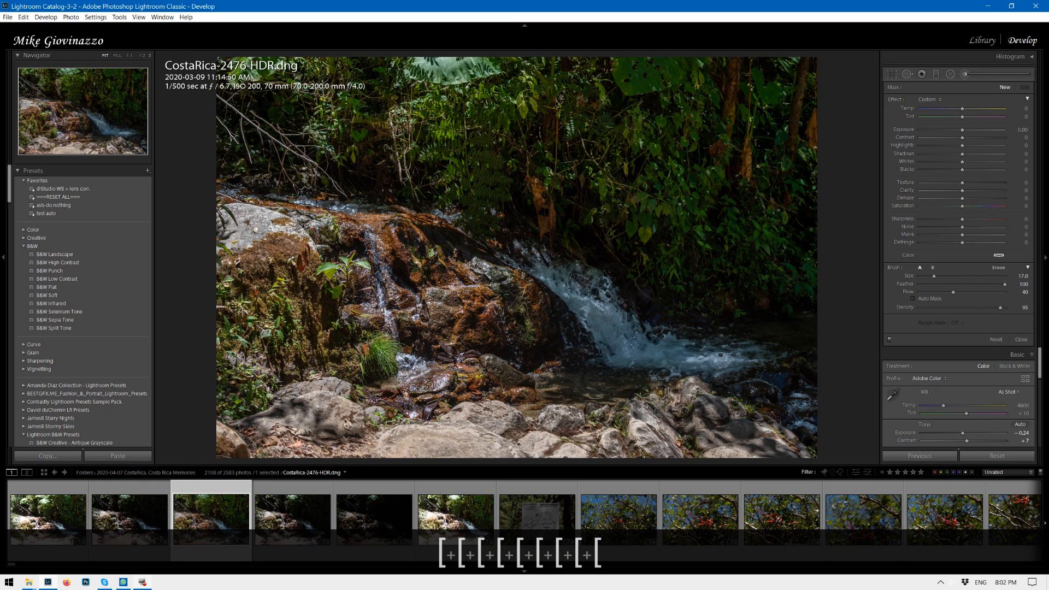
key("bracketleft")
key("bracketleft")
key("bracketleft")
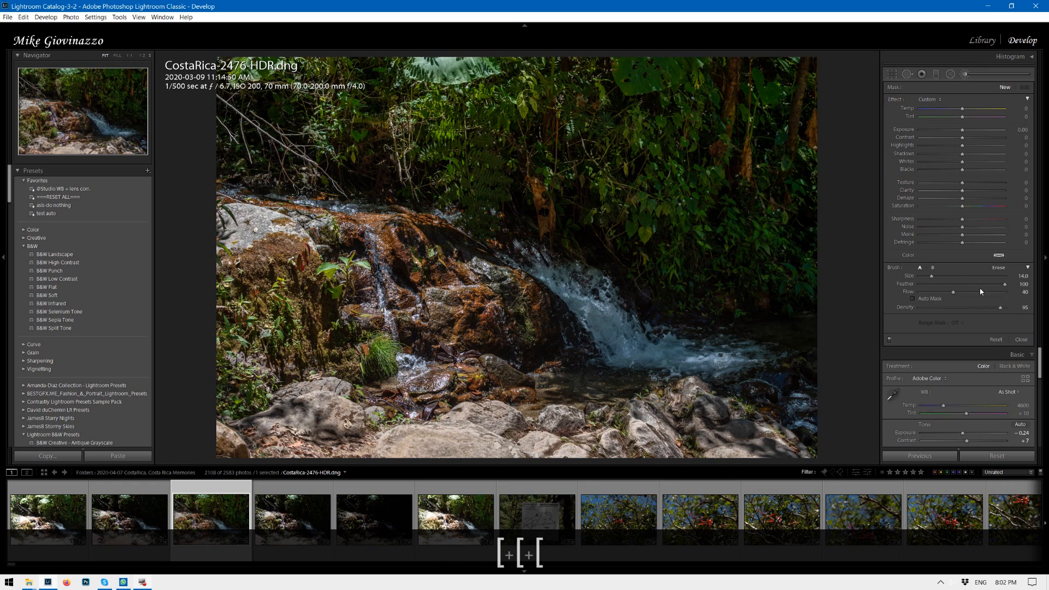
left_click_drag(1004, 284, 958, 292)
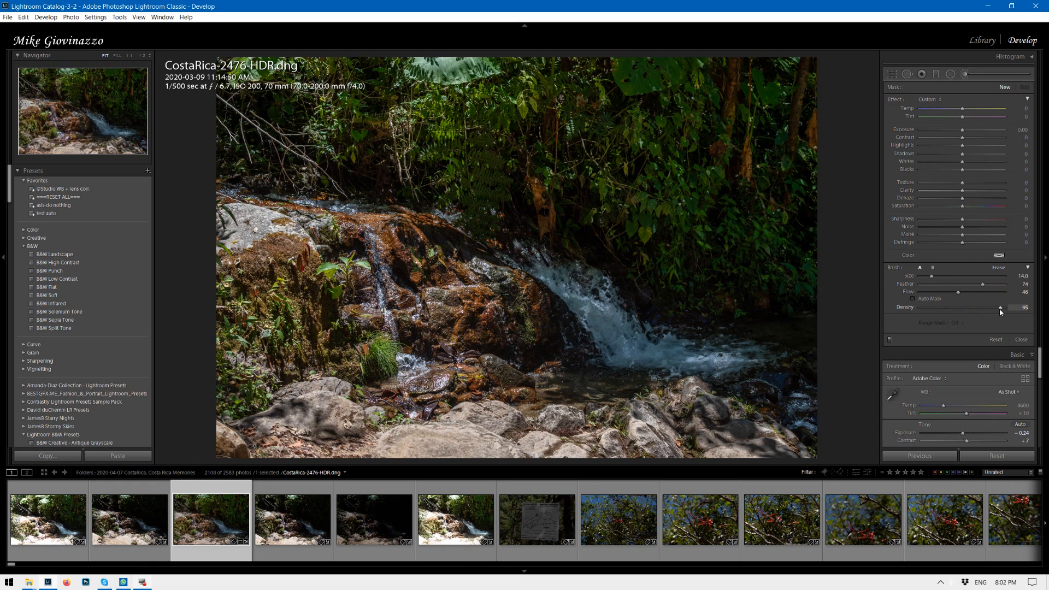
left_click(1017, 307)
- Brush over the main waterfall and set that adjustment's Exposure to 1.98, Texture to 59, Clarity to 29 and Temp to 64
left_click(677, 352)
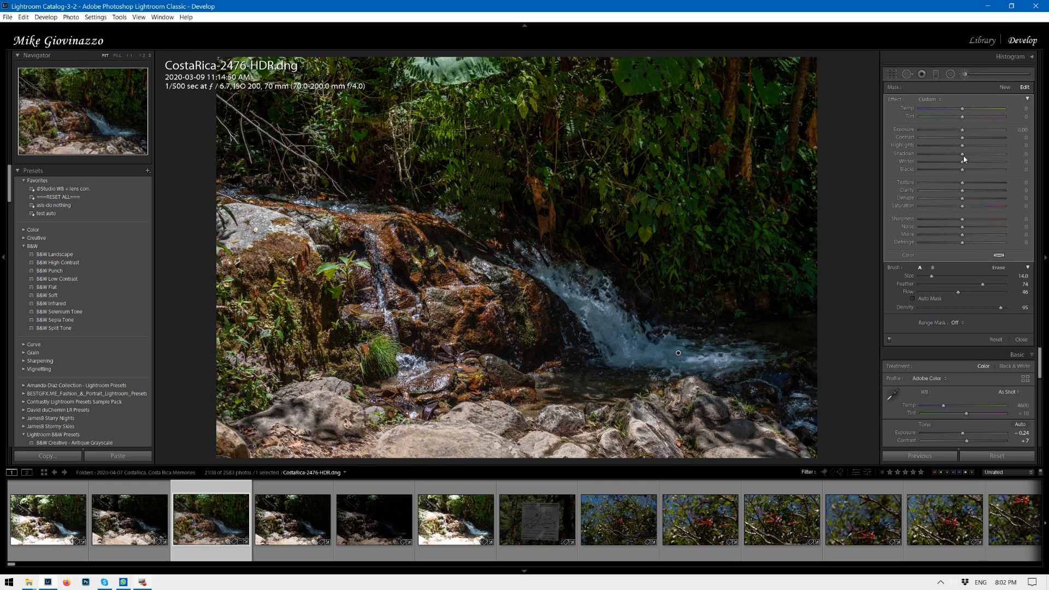
left_click_drag(962, 129, 982, 131)
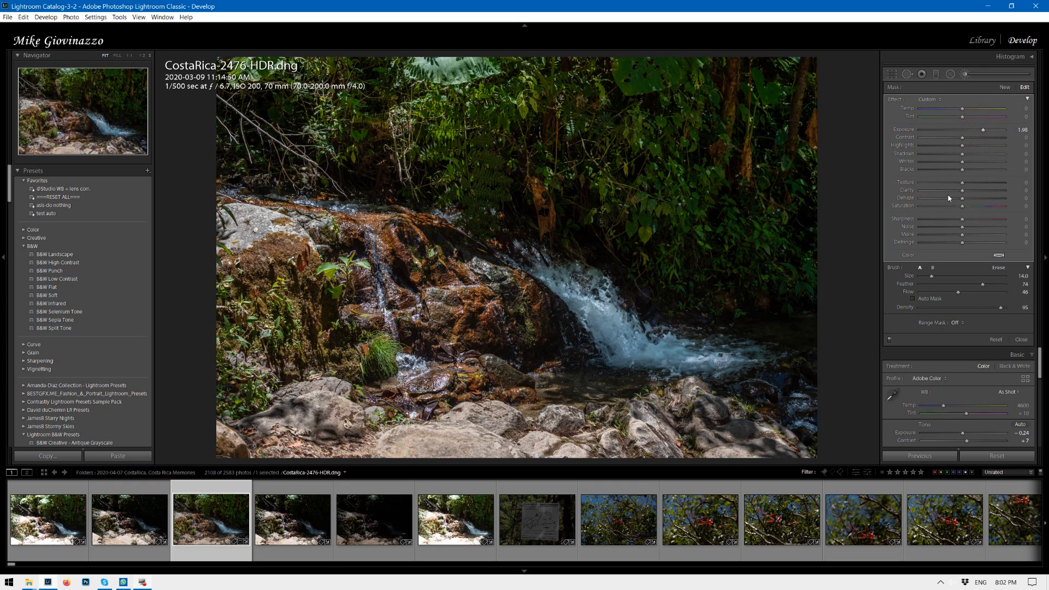
left_click_drag(960, 182, 976, 196)
left_click_drag(962, 109, 988, 113)
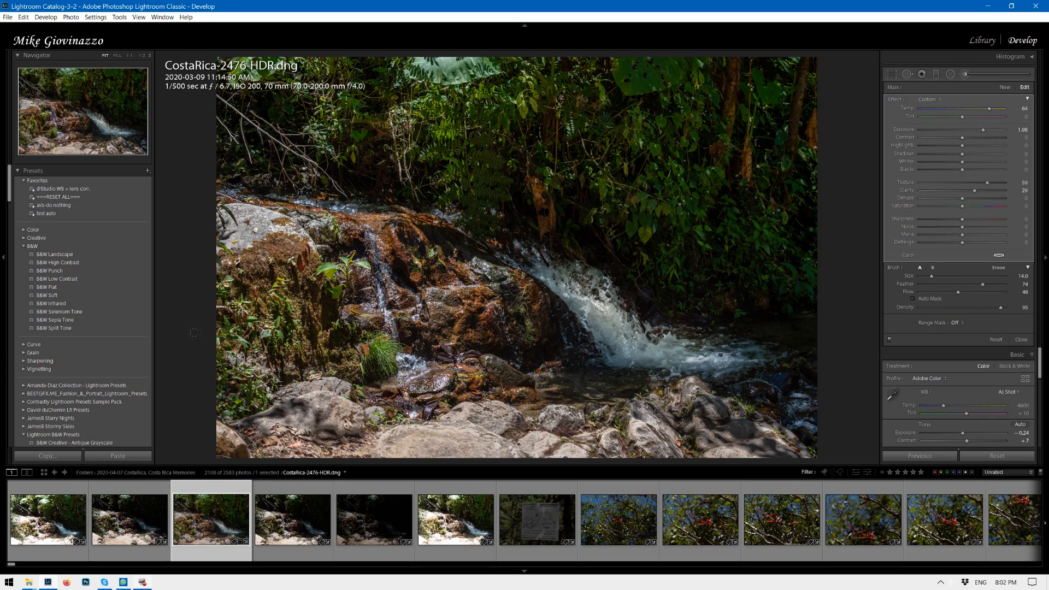
- Add a diagonal graduated filter over the lower-left rocks with Highlights at -100 and Exposure at -1.24
left_click(935, 74)
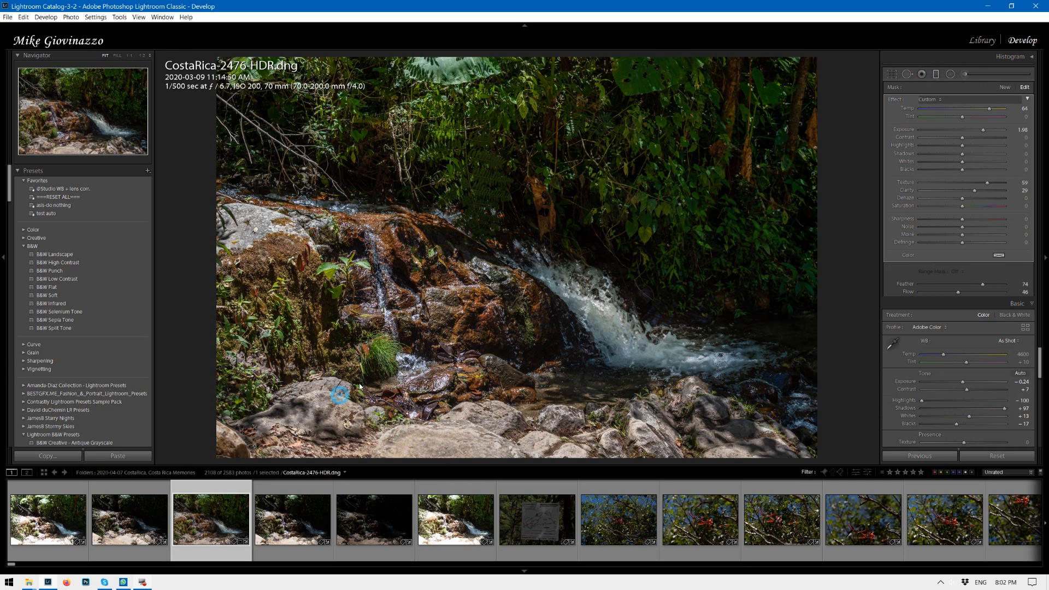
mouse_move(339, 398)
left_mouse_down()
mouse_move(422, 352)
mouse_move(469, 297)
mouse_move(440, 196)
left_mouse_up()
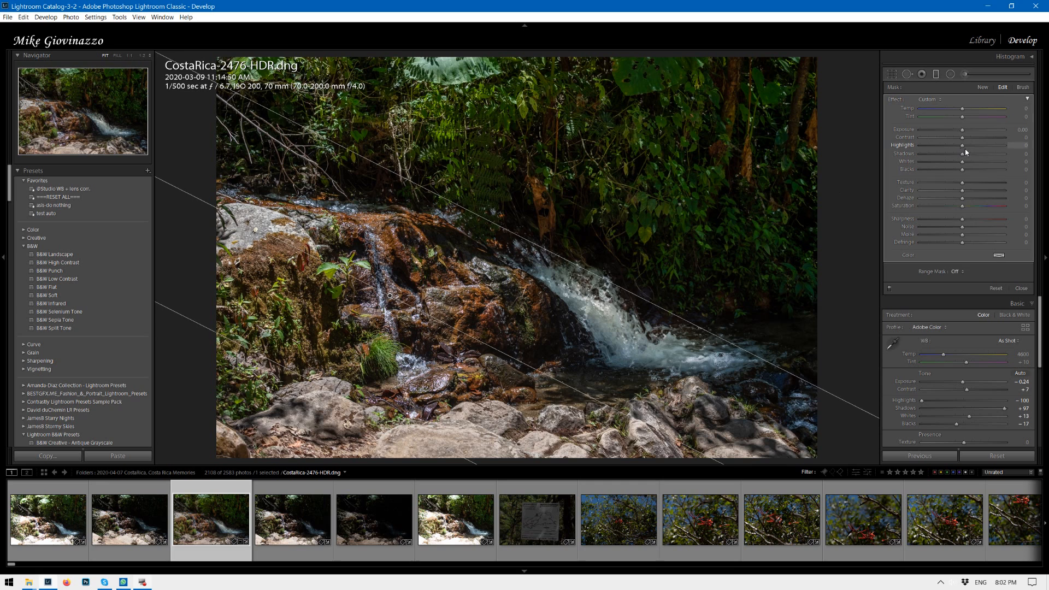
mouse_move(962, 145)
left_mouse_down()
mouse_move(919, 147)
mouse_move(964, 130)
mouse_move(948, 131)
left_mouse_up()
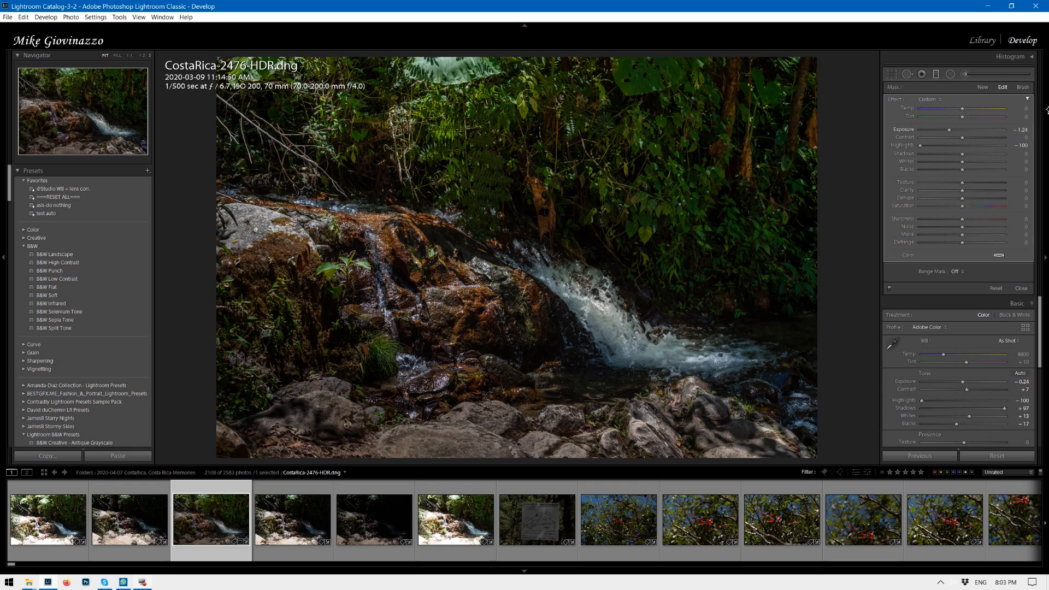
- Reselect the waterfall's brush adjustment and set its Highlights to 72
key("k")
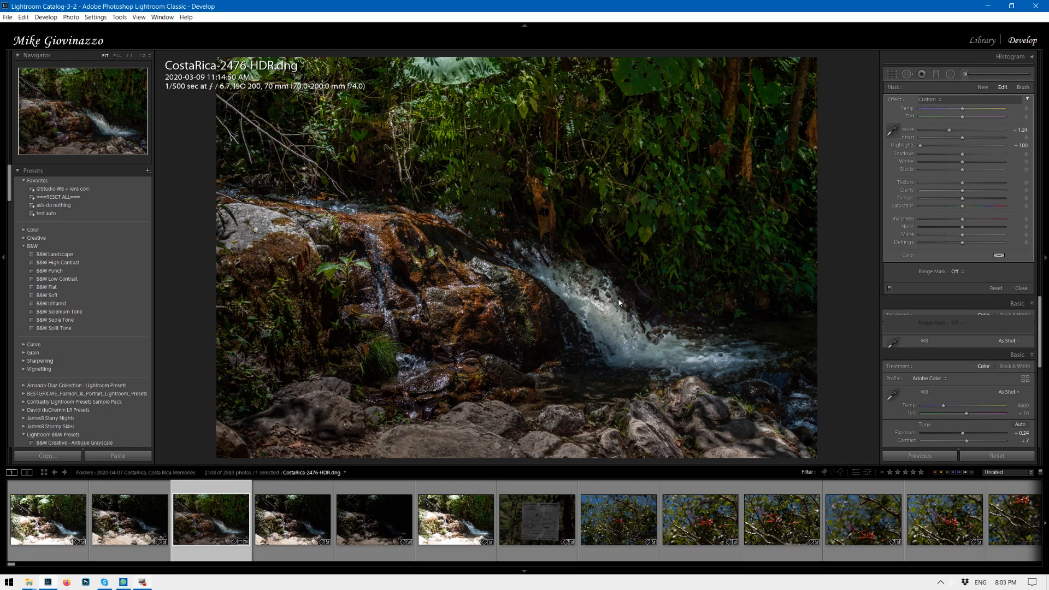
left_click(677, 353)
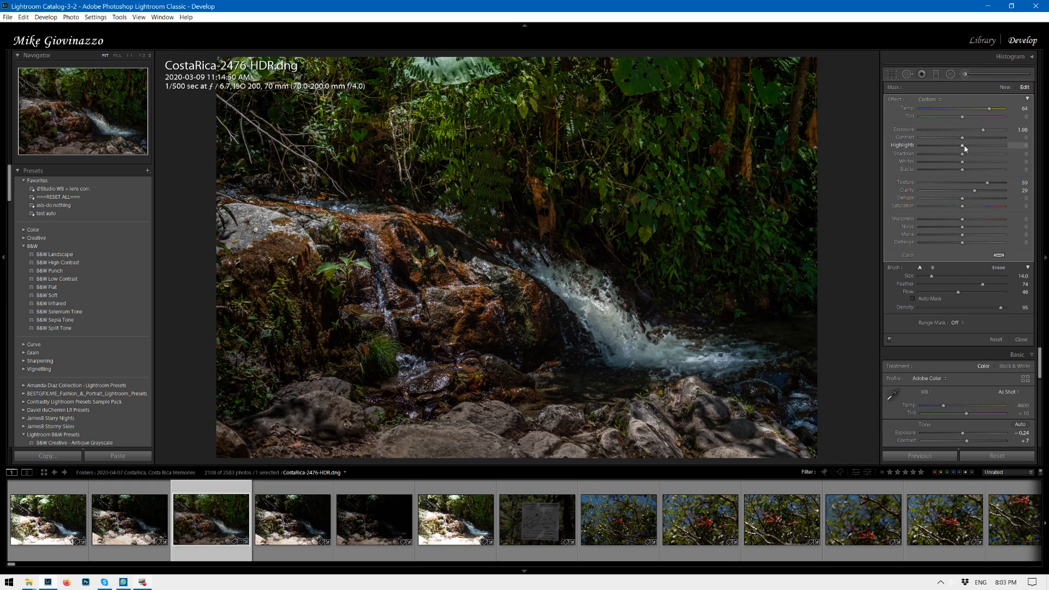
left_click_drag(965, 145, 990, 145)
left_click_drag(997, 144, 992, 145)
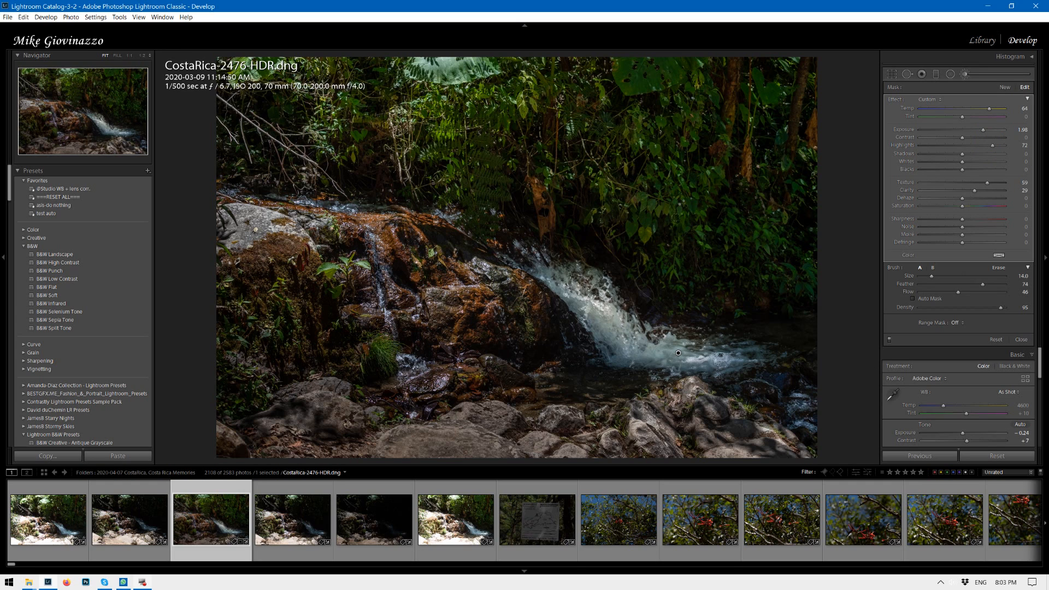
- Reduce the brush size to 6 and extend the waterfall adjustment over the small cascade's base and parts of the main waterfall
key("bracketleft")
key("bracketleft")
key("bracketleft")
key("bracketleft")
key("bracketleft")
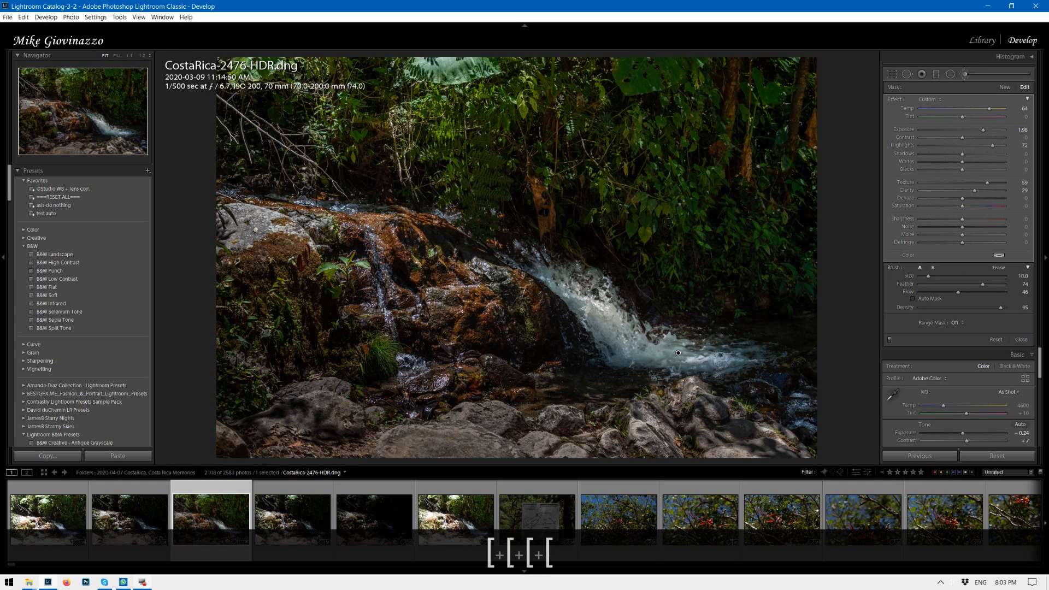
key("bracketleft")
key("bracketleft")
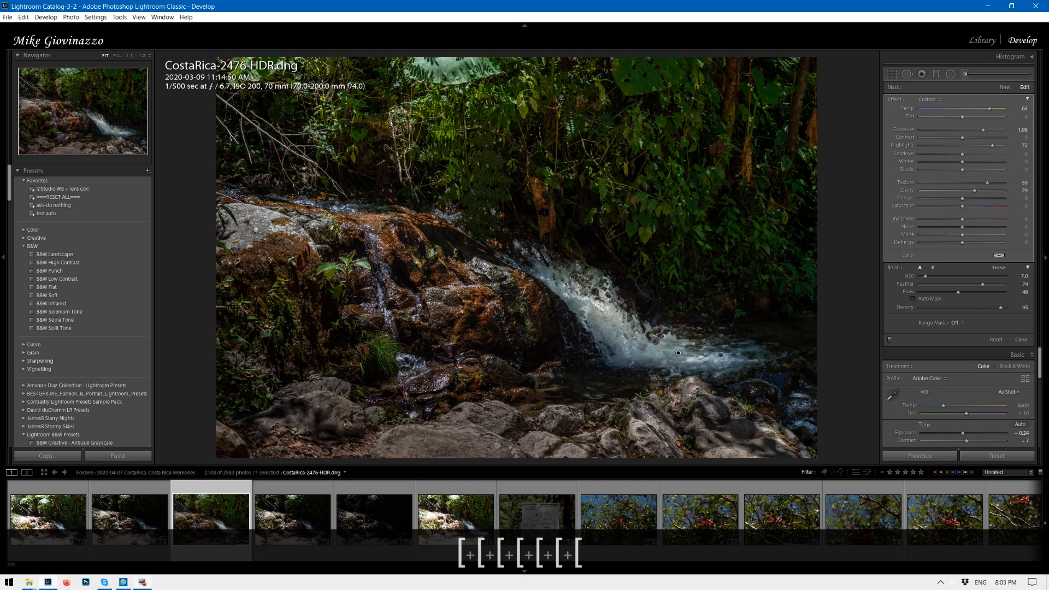
key("bracketleft")
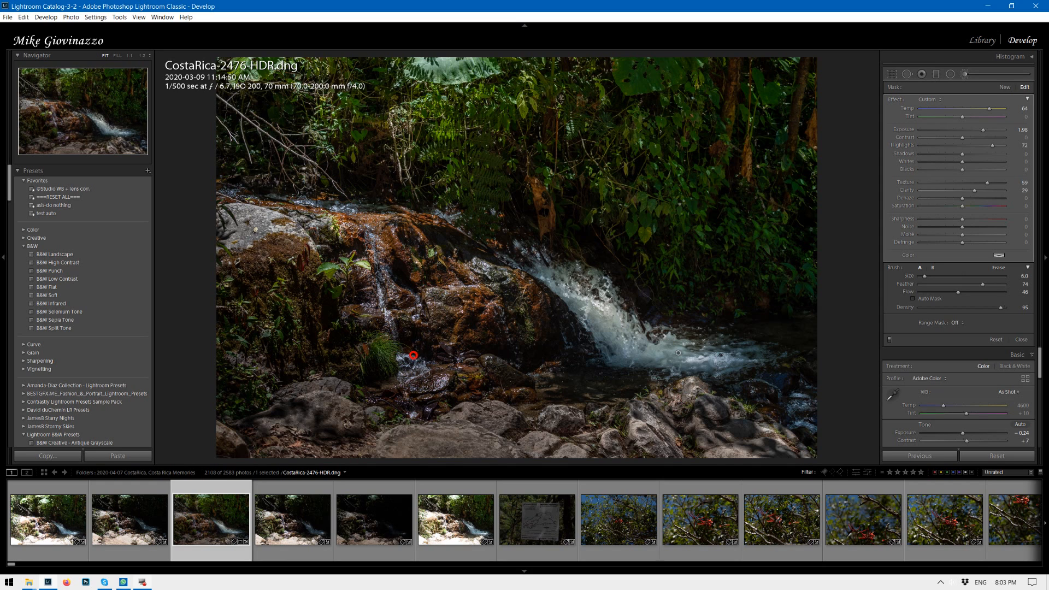
left_click(413, 364)
left_click(423, 378)
left_click(423, 397)
left_click(627, 371)
left_click(611, 383)
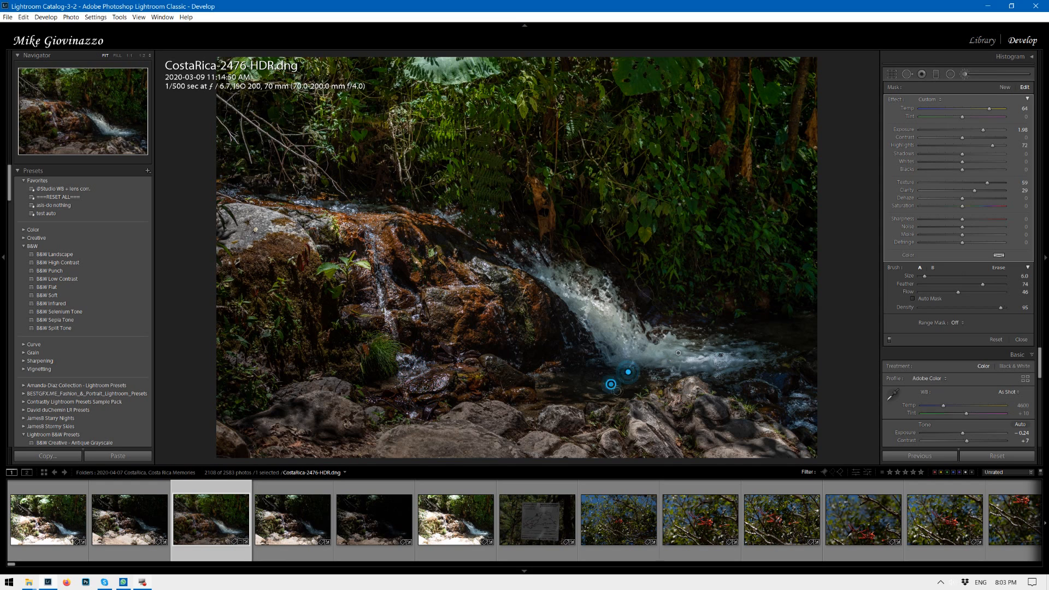
left_click(630, 382)
left_click(721, 358)
left_click(620, 321)
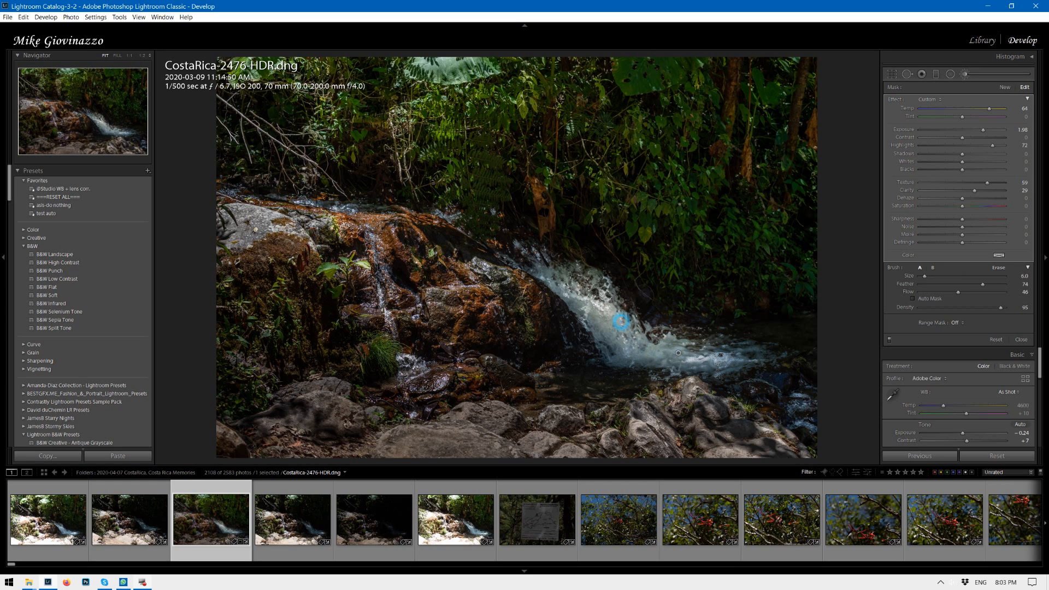
left_click(598, 289)
left_click(622, 341)
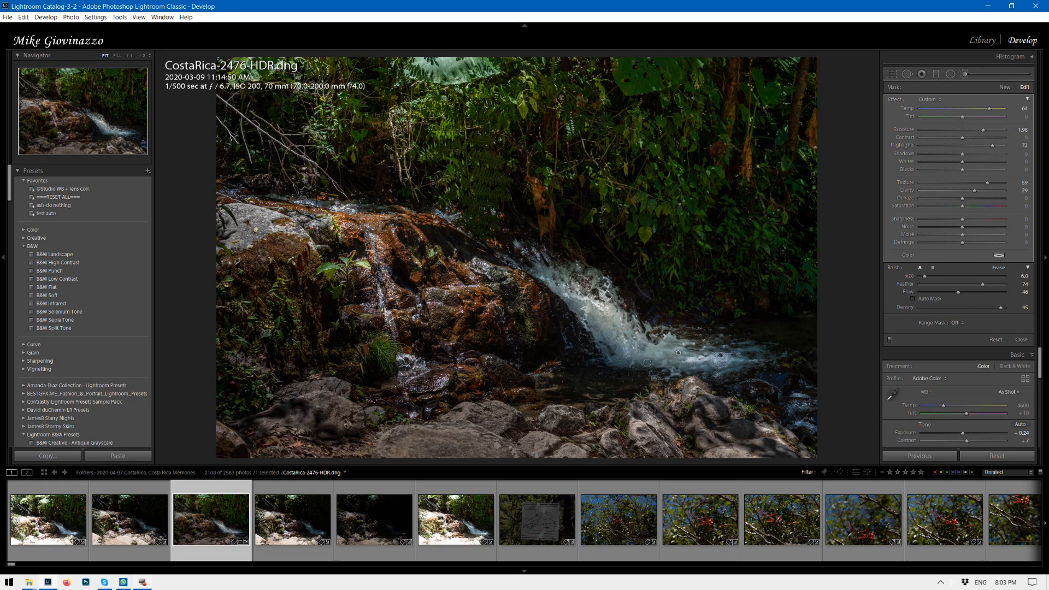
- Set the waterfall brush adjustment's Exposure to 3.34
left_click(982, 129)
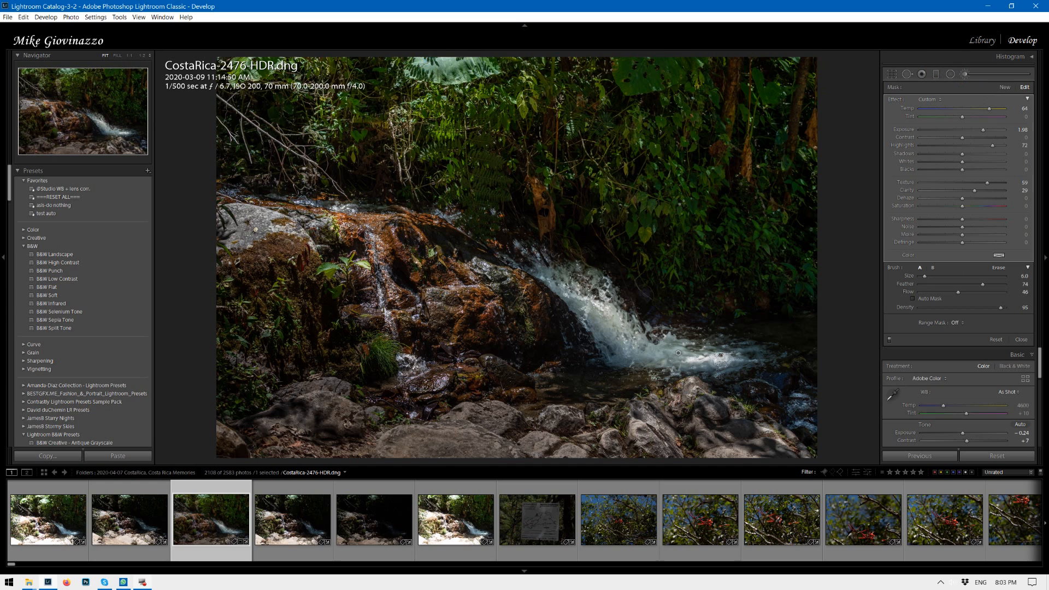
left_click(469, 93)
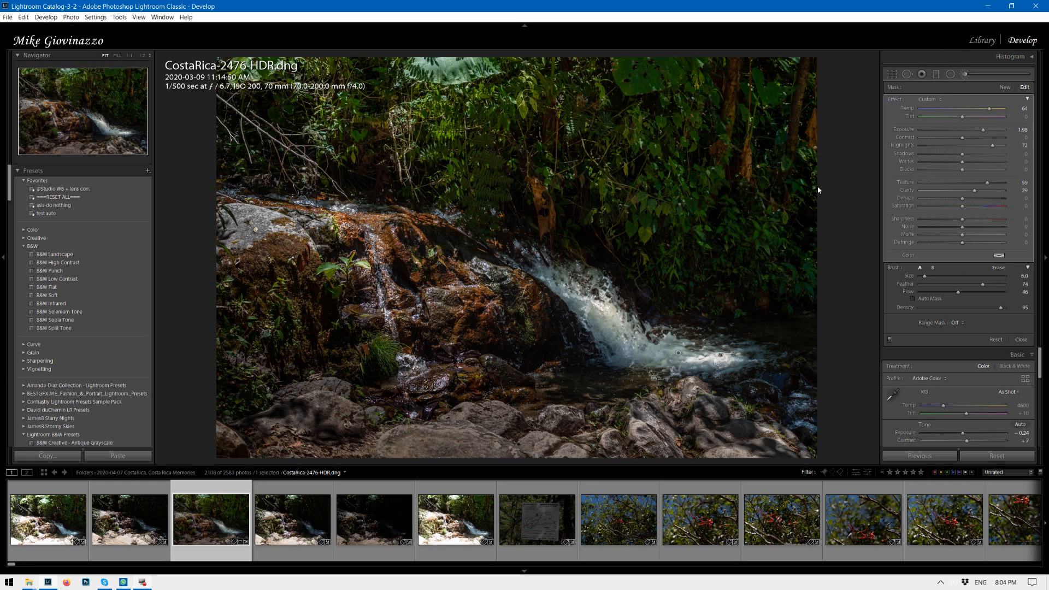
left_click_drag(982, 129, 995, 129)
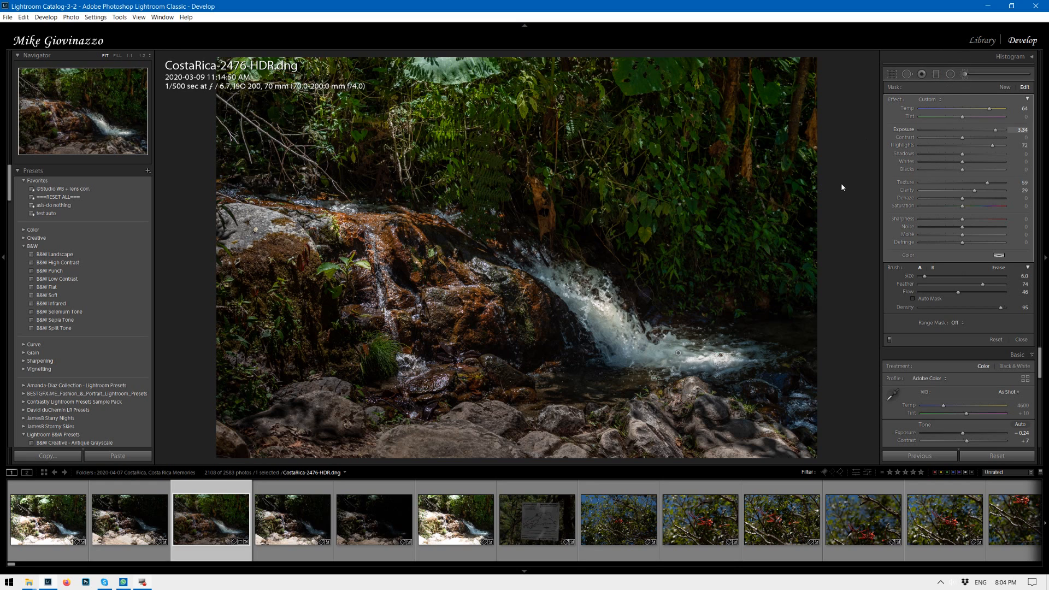
- Add a wide elliptical radial filter centred on the bright leaf along the photo's upper edge
left_click(949, 73)
key("shift+m")
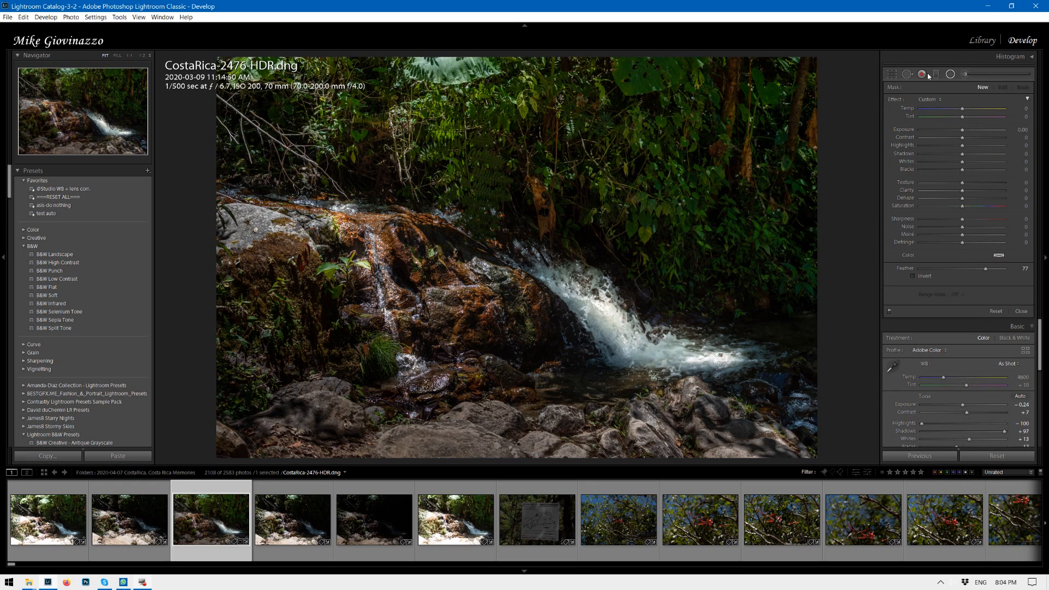
left_click(425, 60)
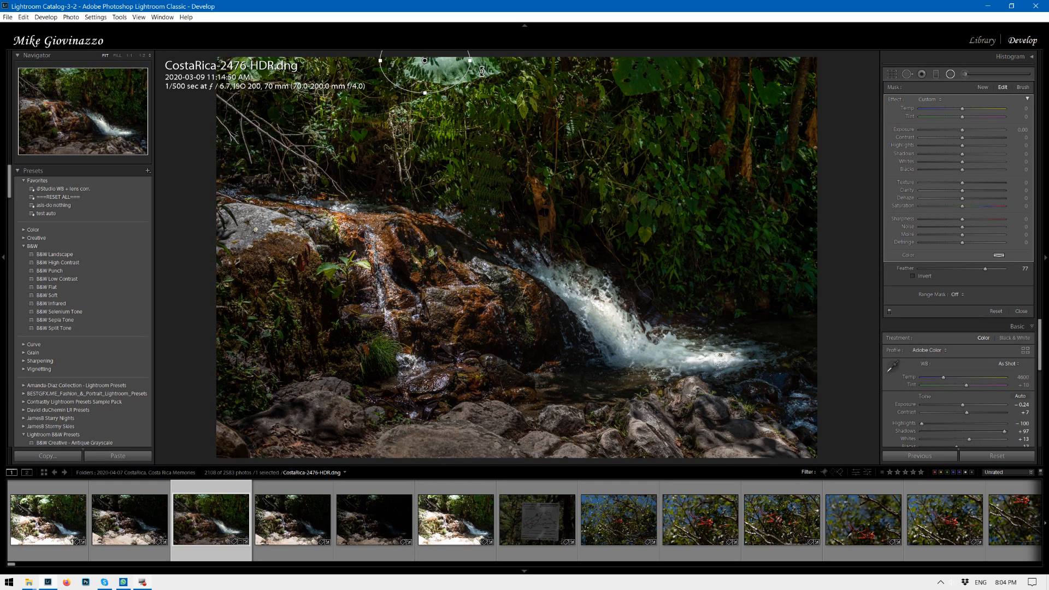
left_click_drag(470, 61, 556, 60)
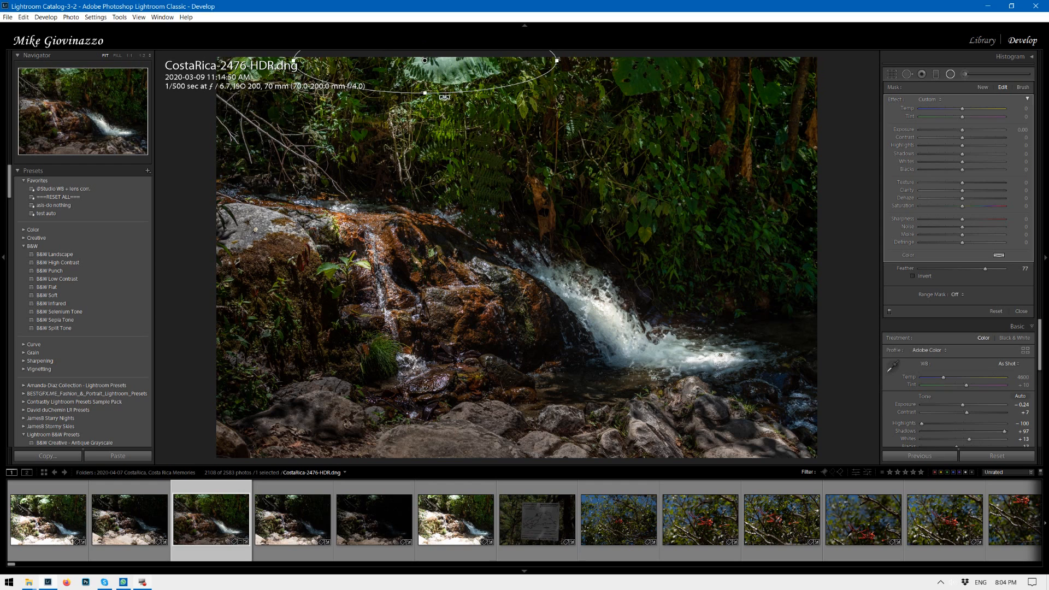
left_click_drag(428, 97, 415, 130)
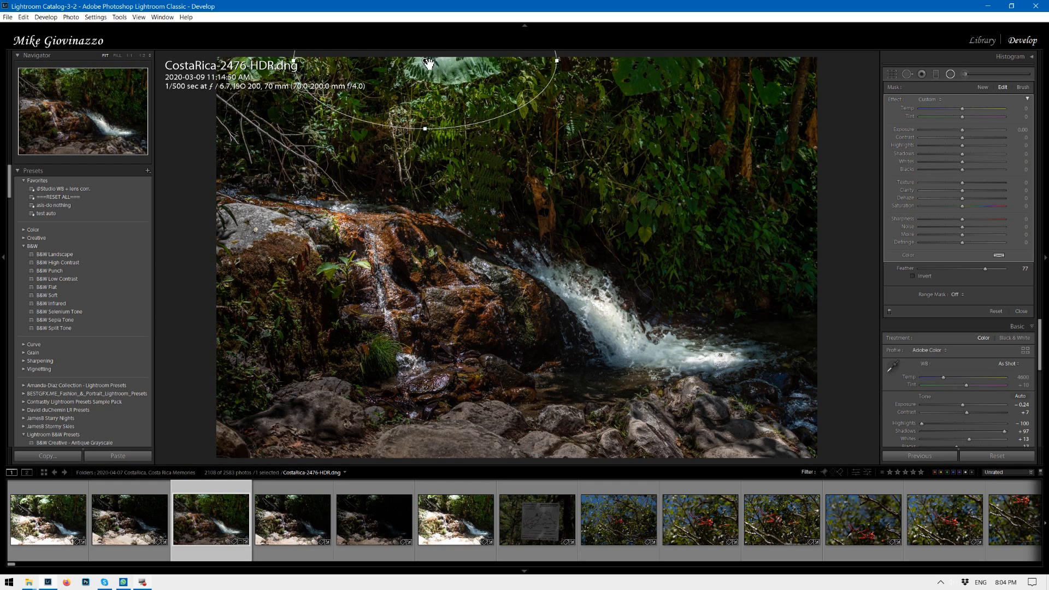
left_click_drag(439, 72, 443, 86)
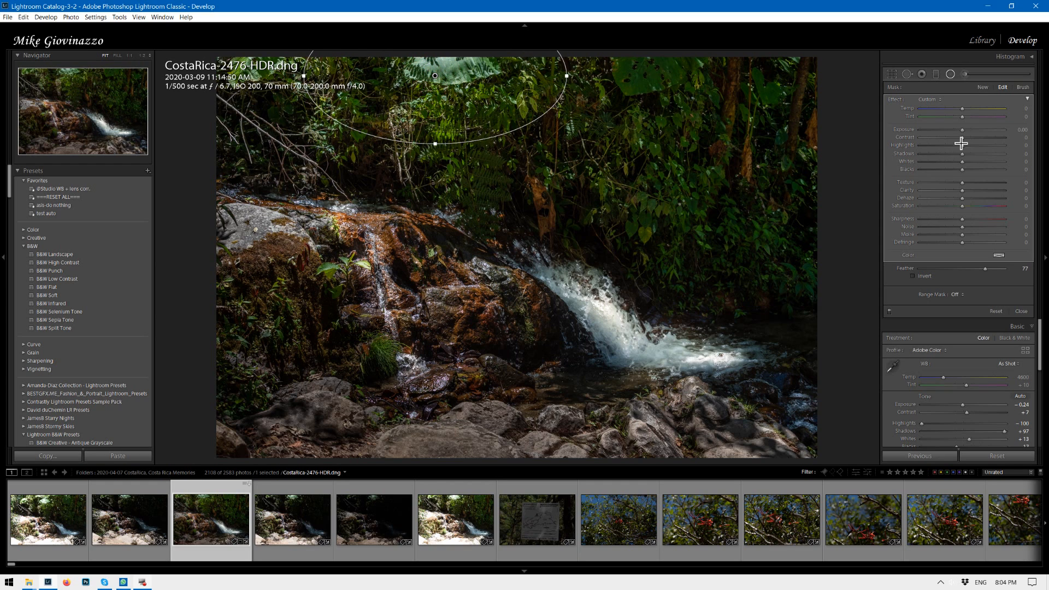
- Invert the radial filter and set its Exposure to -0.27, Contrast to 43 and Highlights to -95
mouse_move(962, 145)
left_mouse_down()
mouse_move(919, 148)
mouse_move(934, 134)
mouse_move(960, 136)
left_mouse_up()
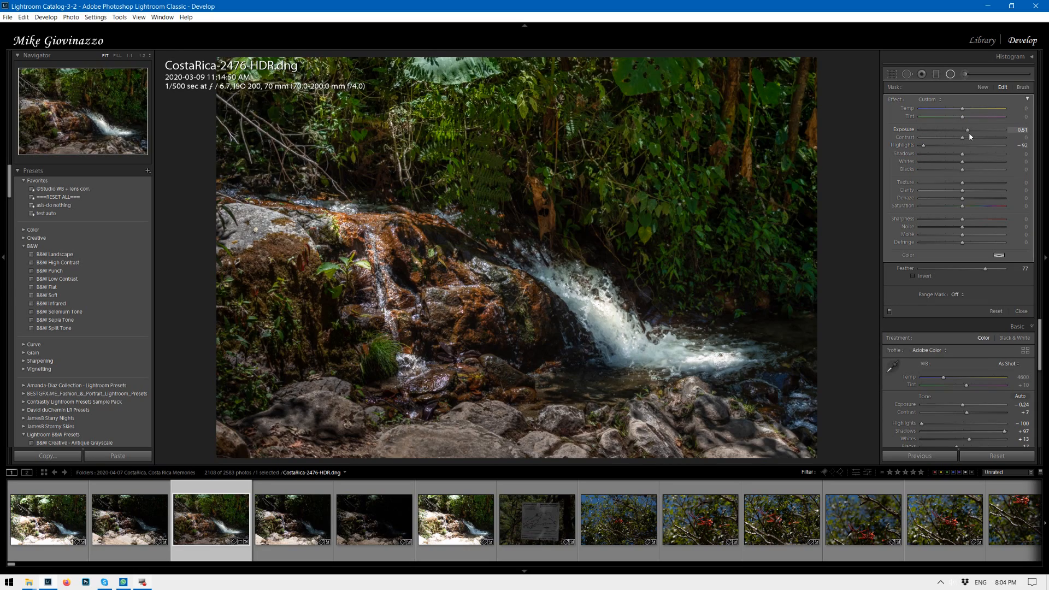
left_click_drag(966, 136, 969, 136)
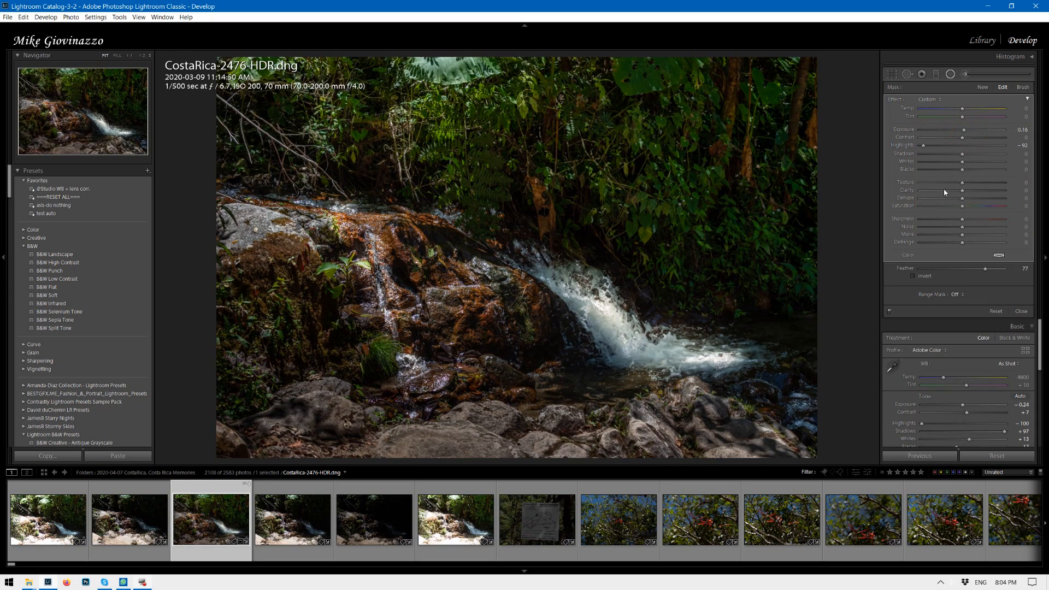
left_click(913, 276)
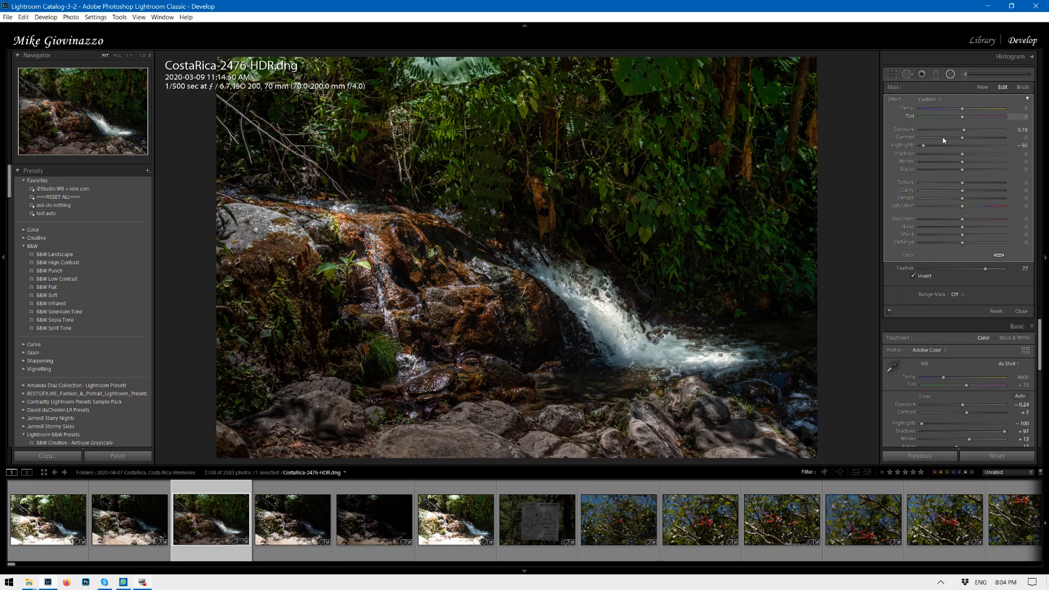
mouse_move(964, 130)
left_mouse_down()
mouse_move(922, 145)
mouse_move(989, 138)
mouse_move(980, 138)
left_mouse_up()
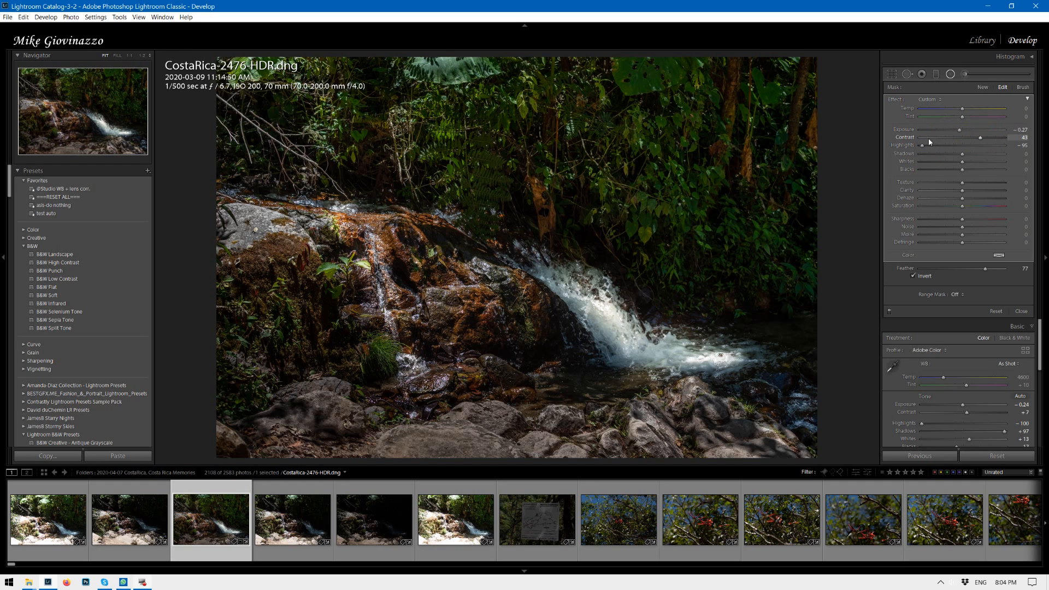
- Hide the photo info overlay and brush the radial filter's effect at size 18 over the upper-left foliage and lower-right rocks, showing the mask
key("i")
key("i")
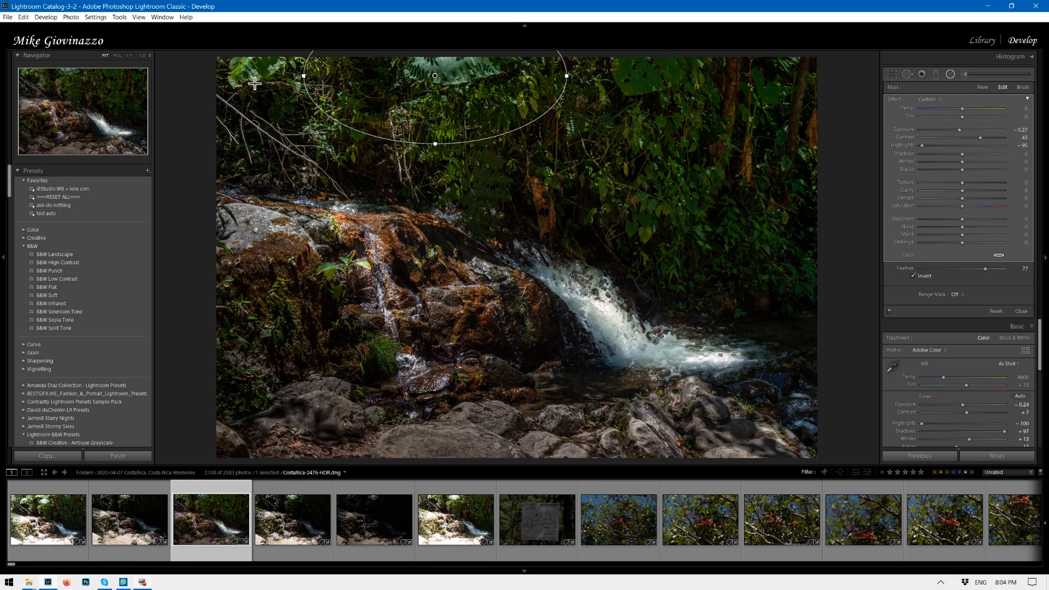
left_click(1022, 86)
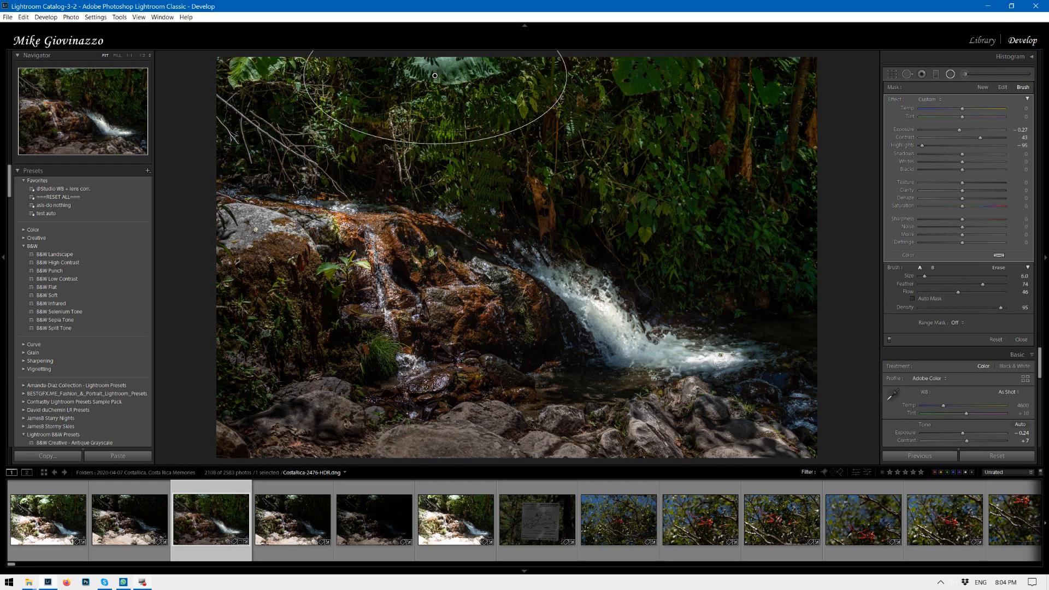
key("bracketright")
key("bracketright")
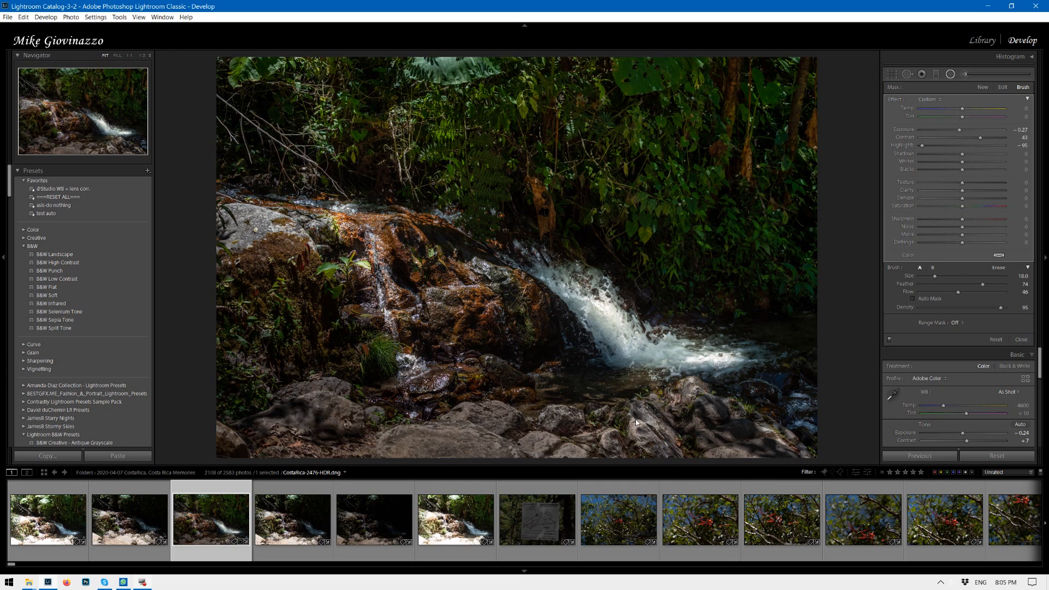
left_click(650, 428)
key("o")
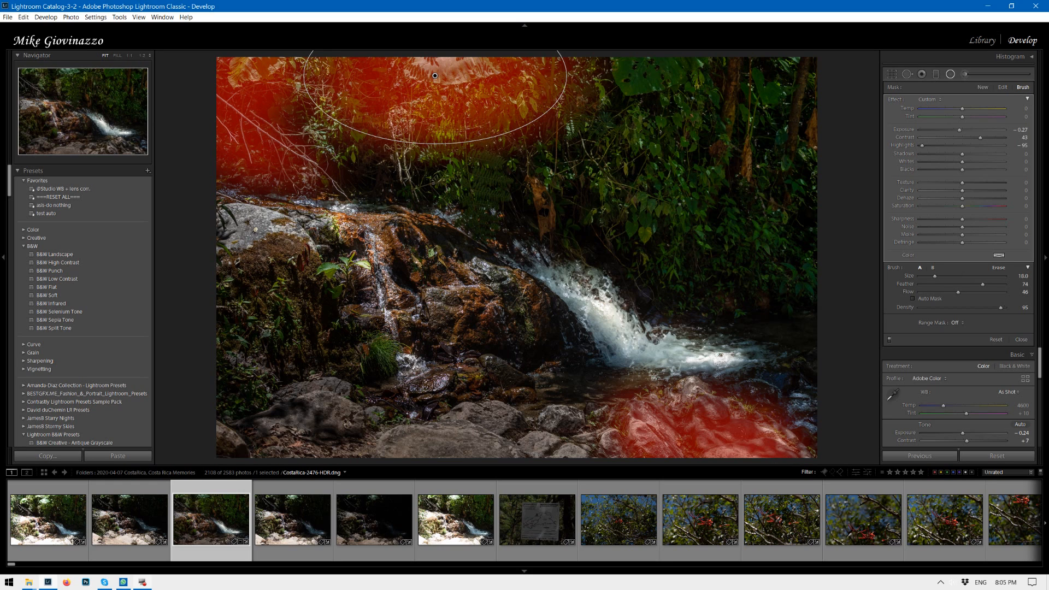
- Try brushing the radial filter's mask over the foliage above the main waterfall and erase that stroke
left_click_drag(613, 281, 744, 198)
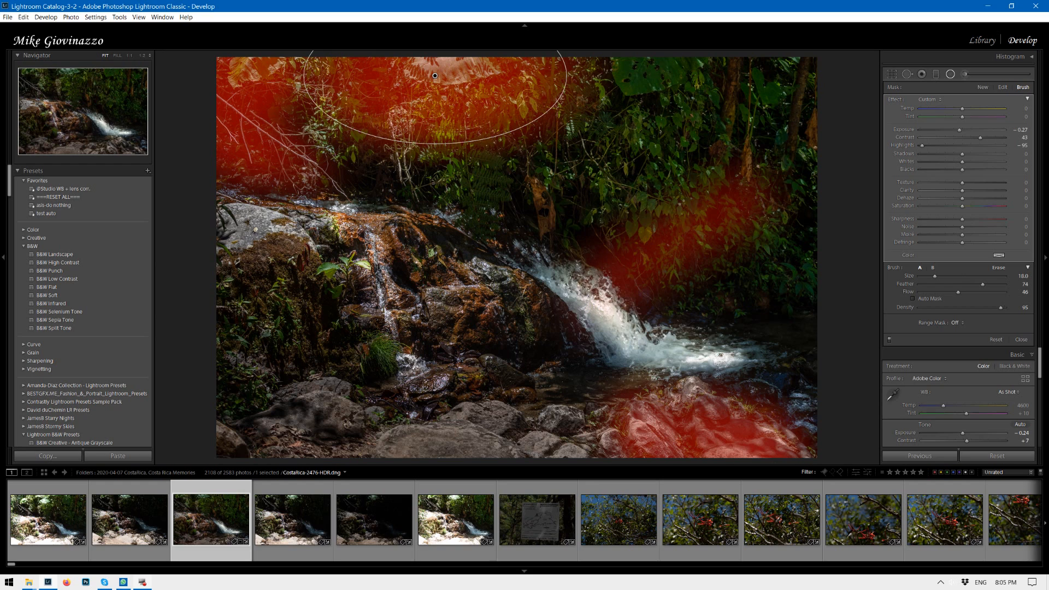
key("alt")
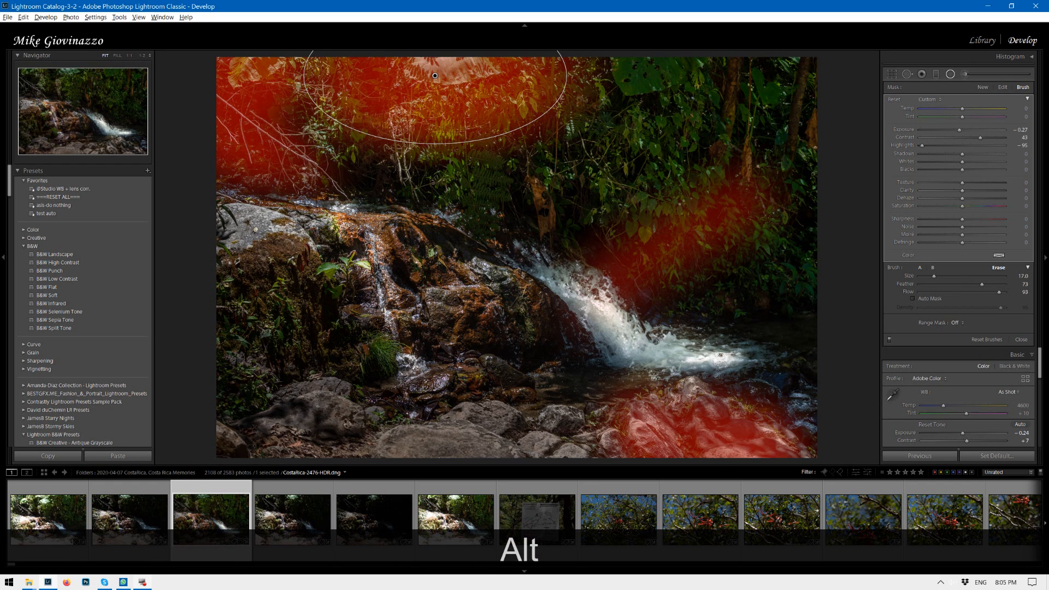
left_click_drag(751, 199, 656, 254)
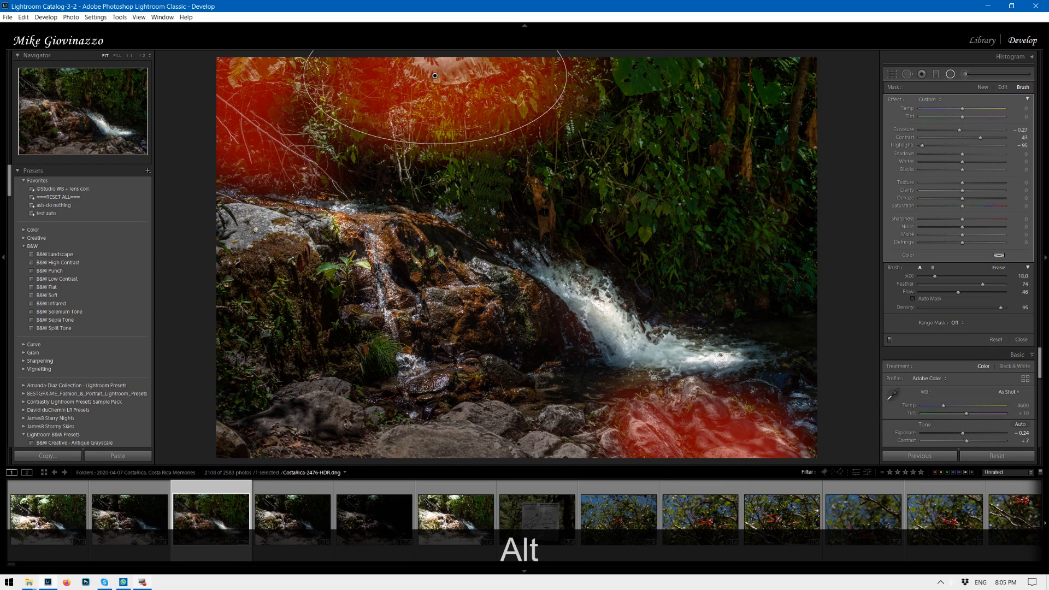
- Hide the red mask overlay, show the toolbar below the photo and finish editing the radial filter
key("o")
key("o")
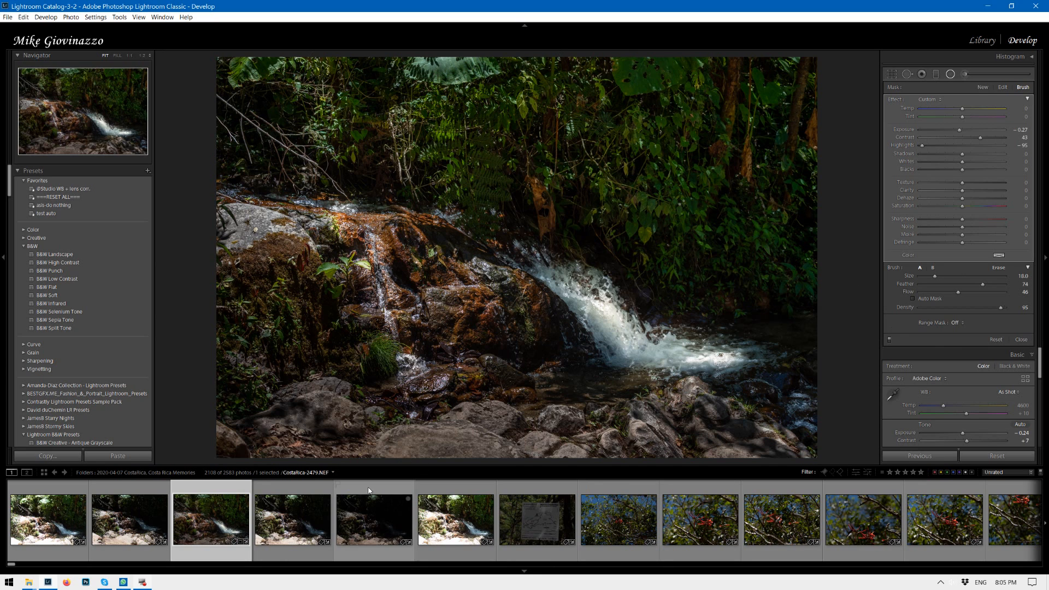
key("t")
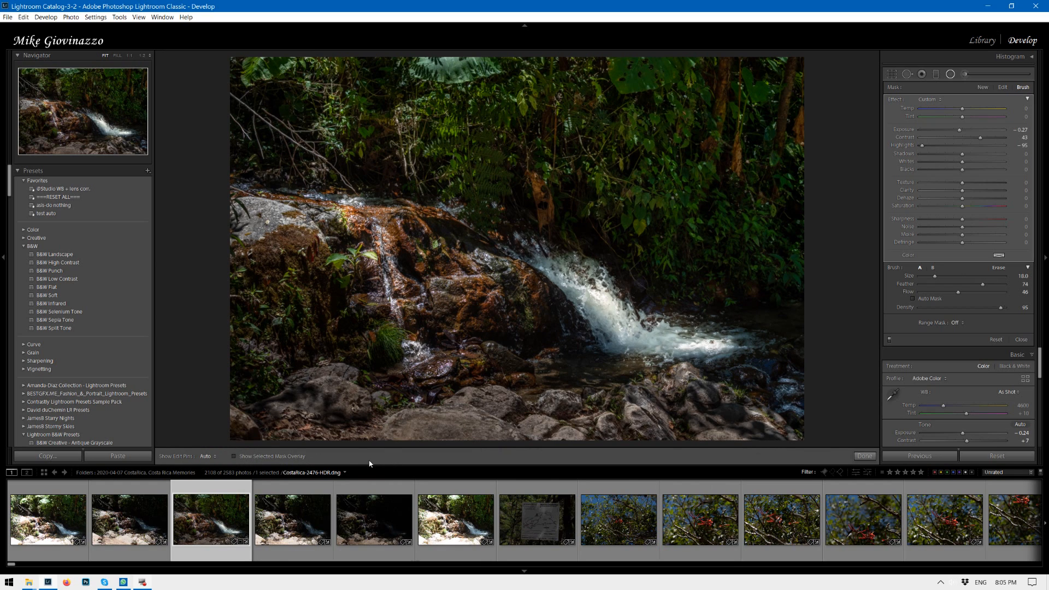
left_click(864, 456)
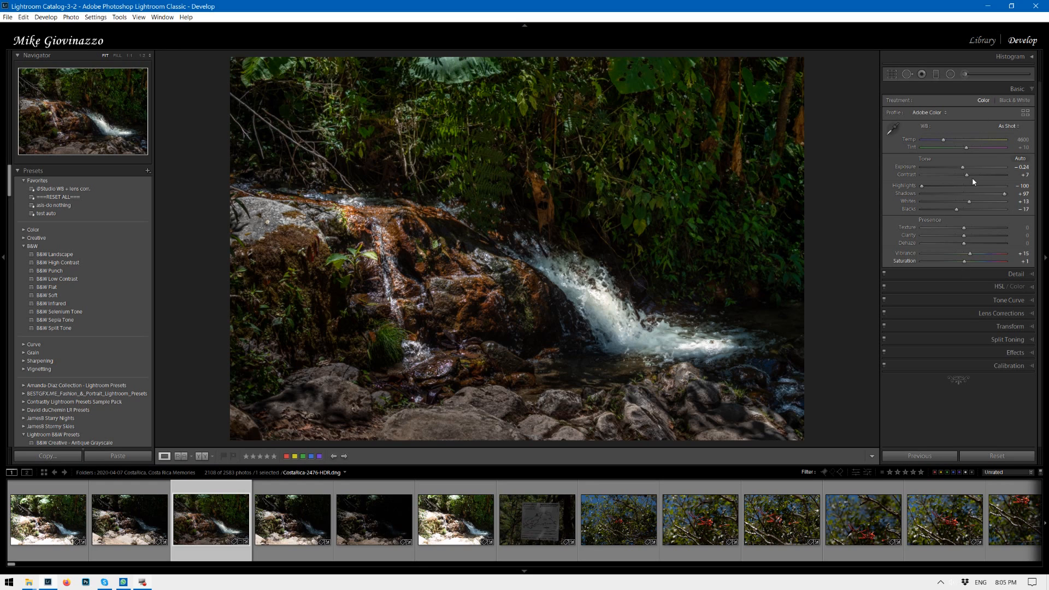
- Reopen the radial filter tool and check the edit pin display options, keeping Auto
left_click(950, 74)
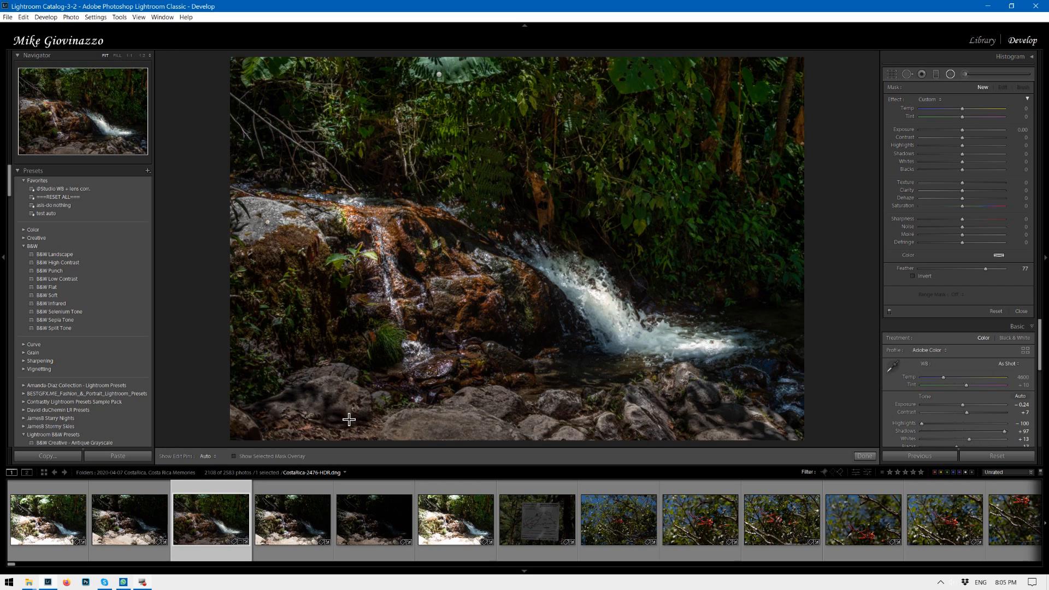
left_click(215, 457)
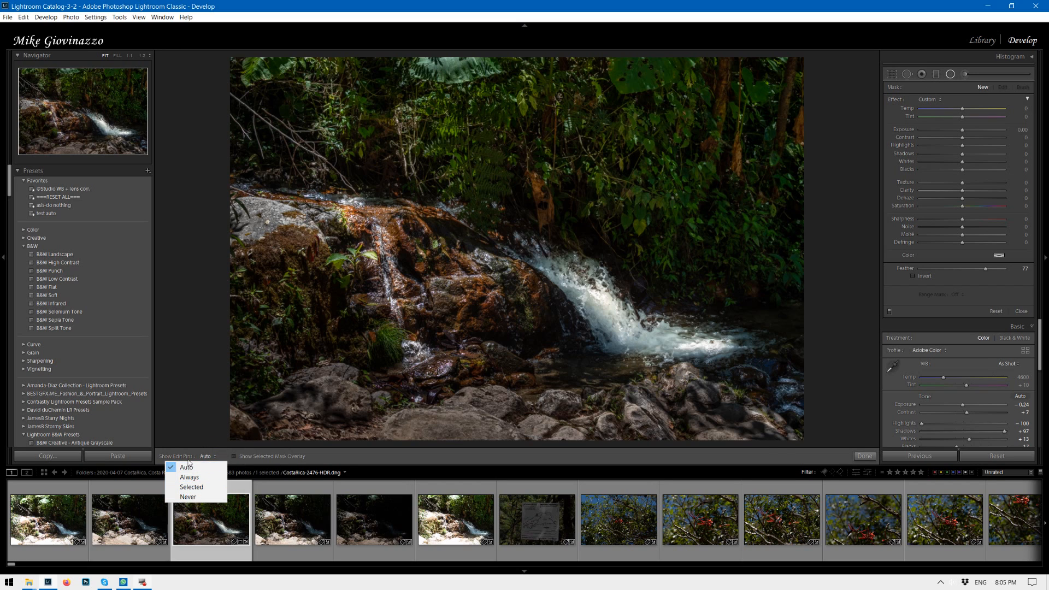
left_click(189, 467)
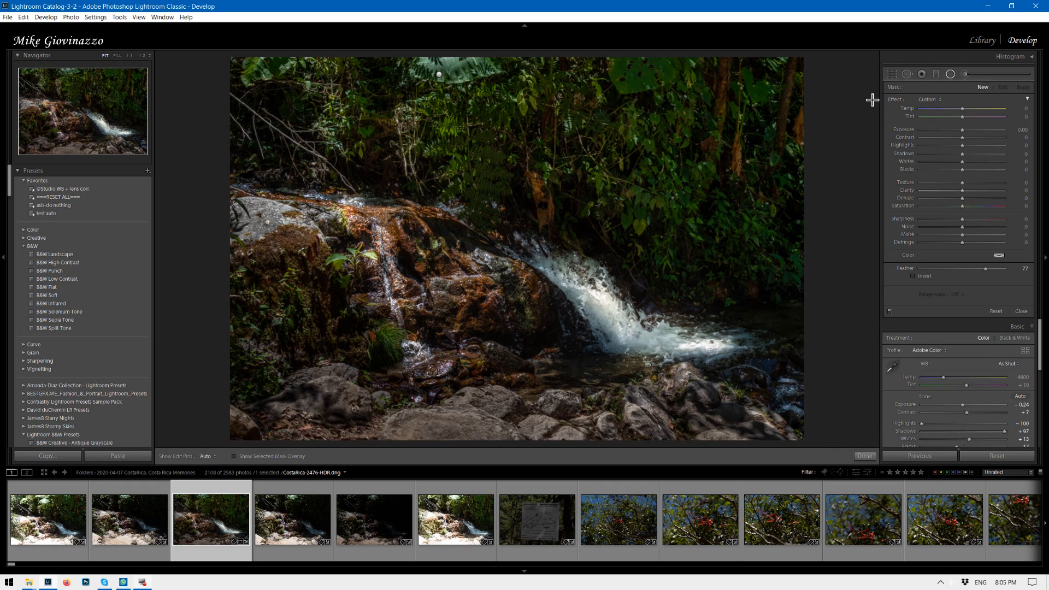
- Select the radial filter on the bright leaf and compare the photo's before and after views
left_click(439, 75)
left_click_drag(441, 75, 440, 76)
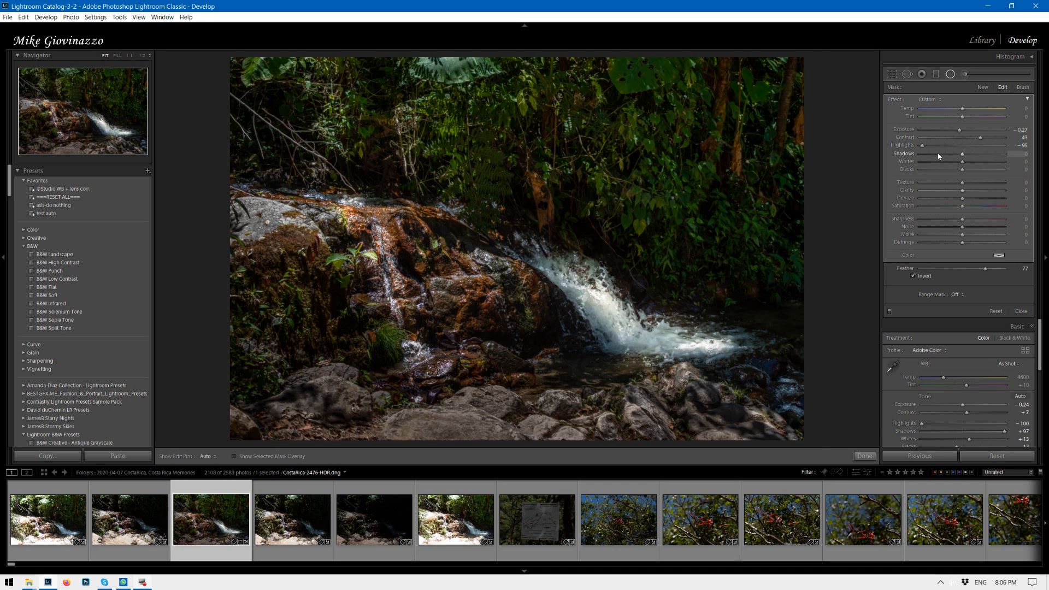
key("backslash")
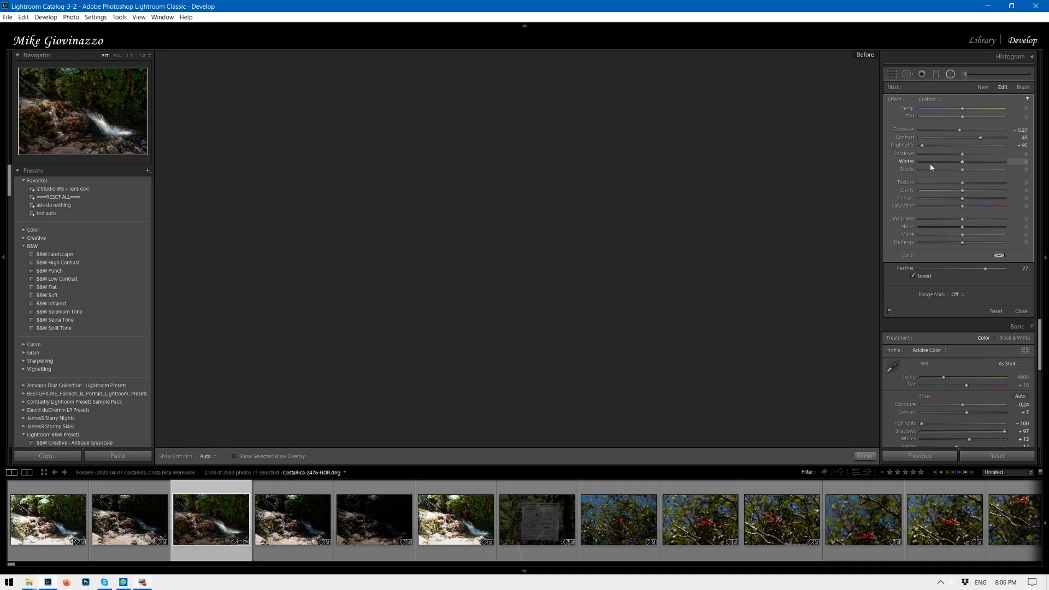
key("backslash")
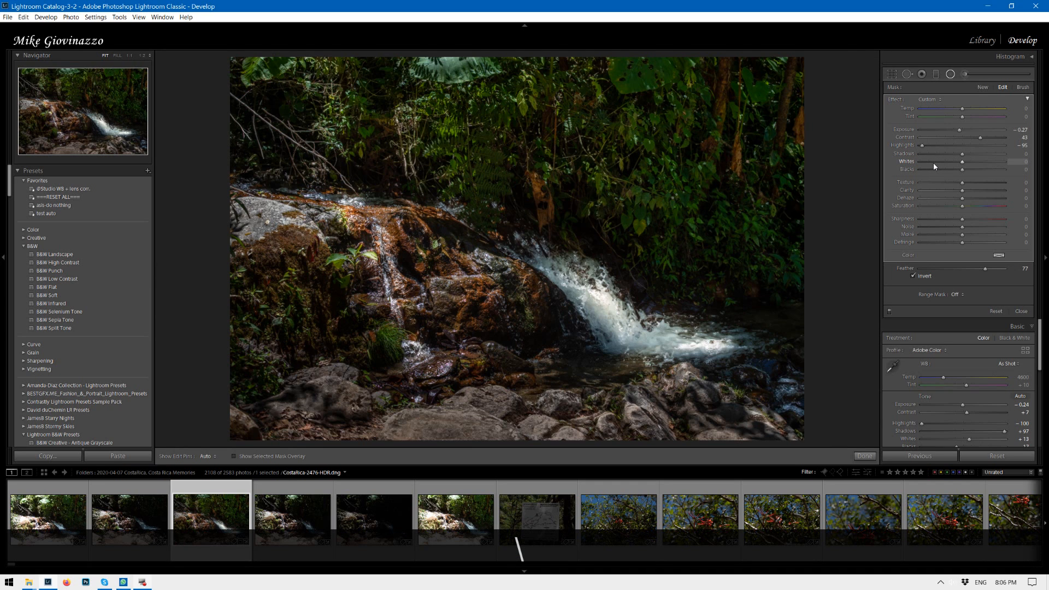